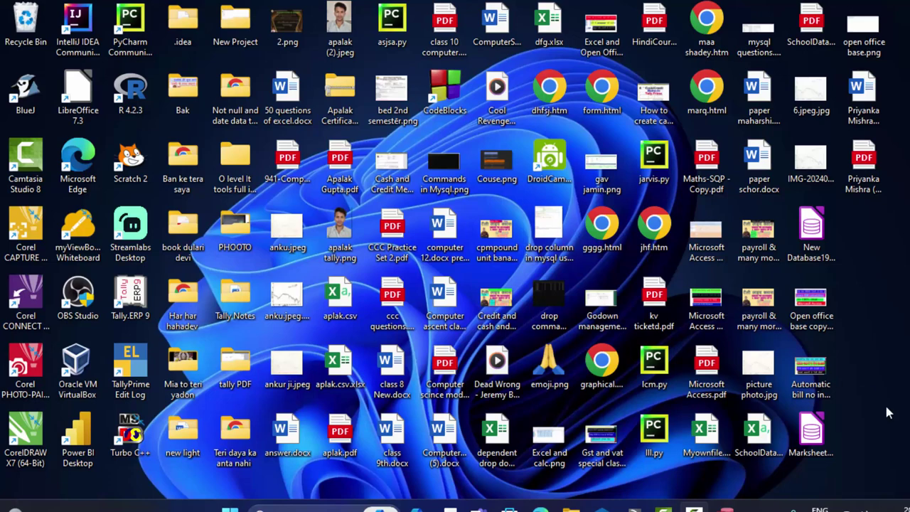
# Refresh the desktop twice and restore the Database252 Access window
pyautogui.rightClick(907, 255)
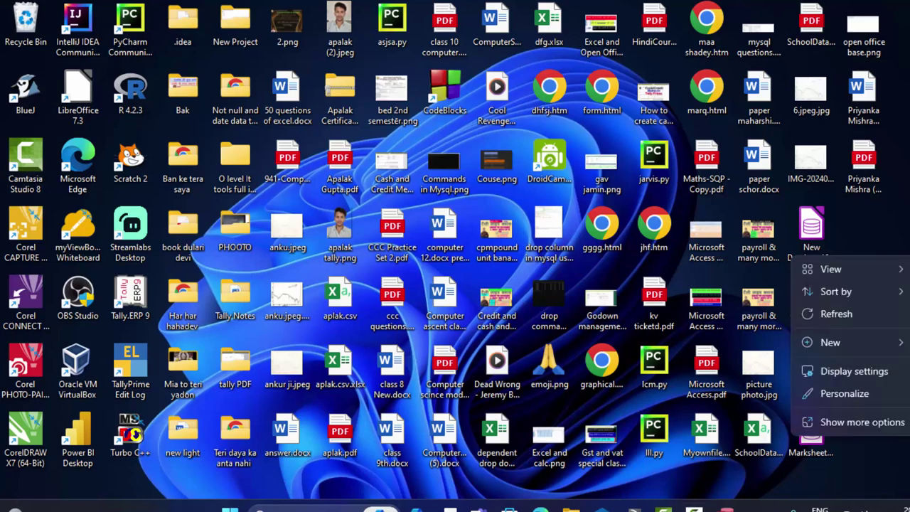
pyautogui.click(885, 314)
pyautogui.rightClick(893, 261)
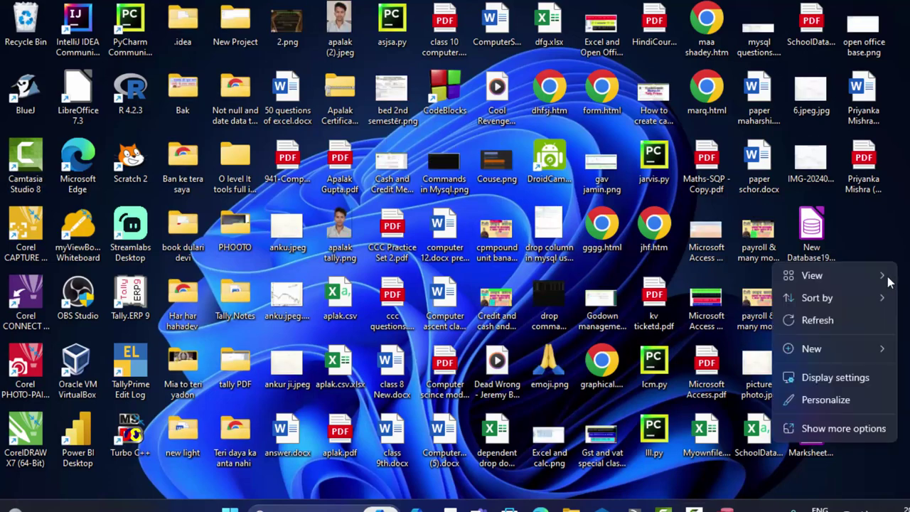
pyautogui.click(861, 317)
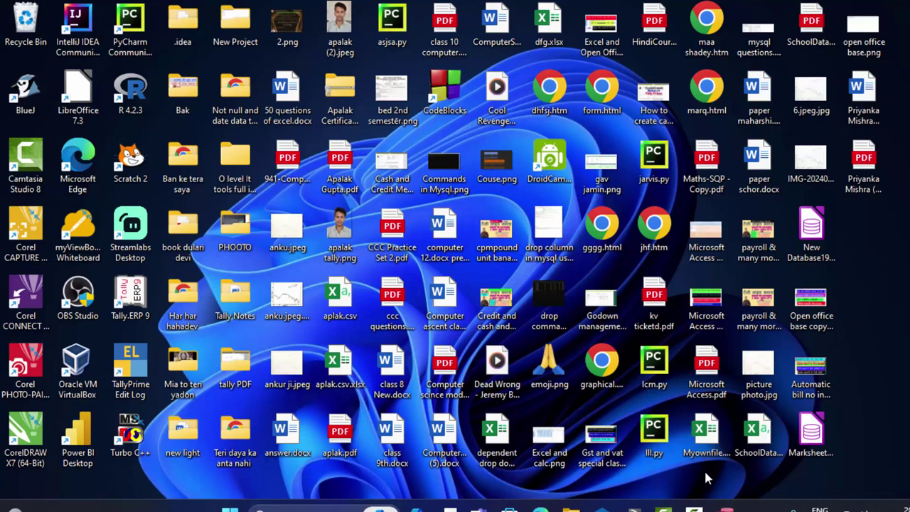
pyautogui.click(725, 506)
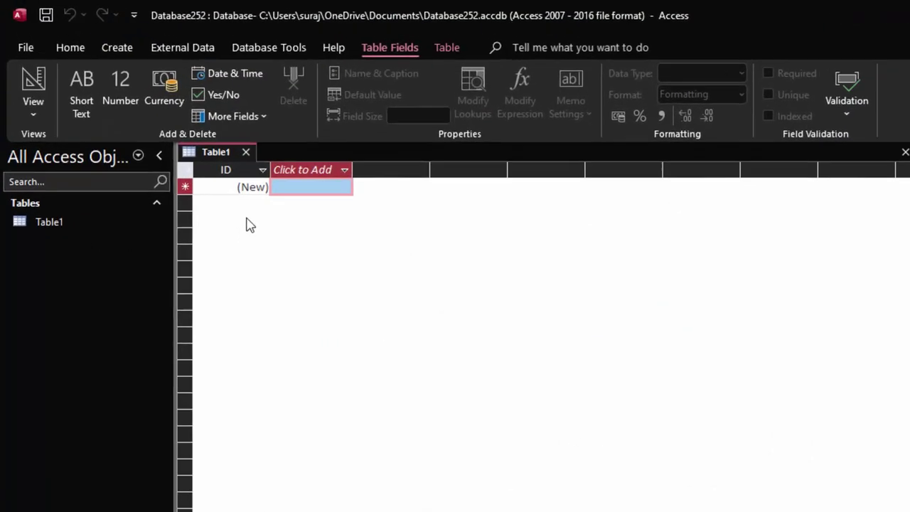
# Switch Table1 to Design View, saving it under the name ProductT
pyautogui.click(248, 188)
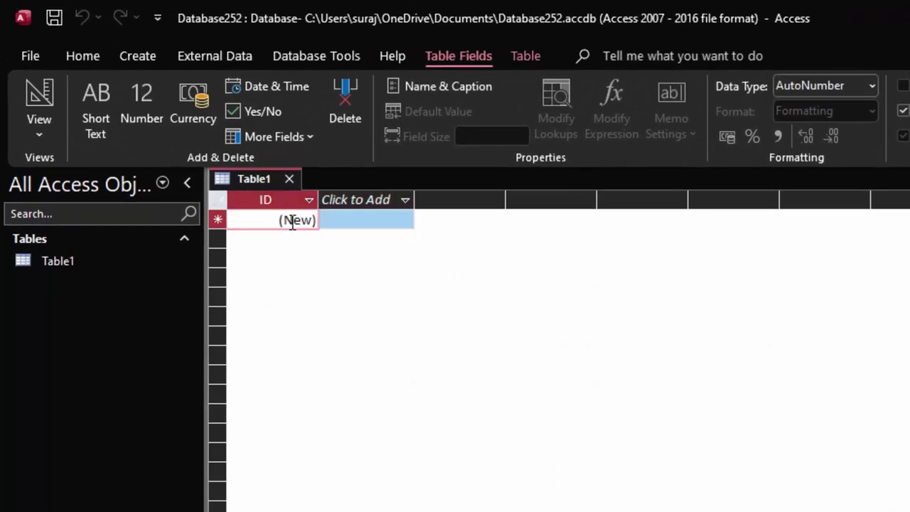
pyautogui.click(43, 138)
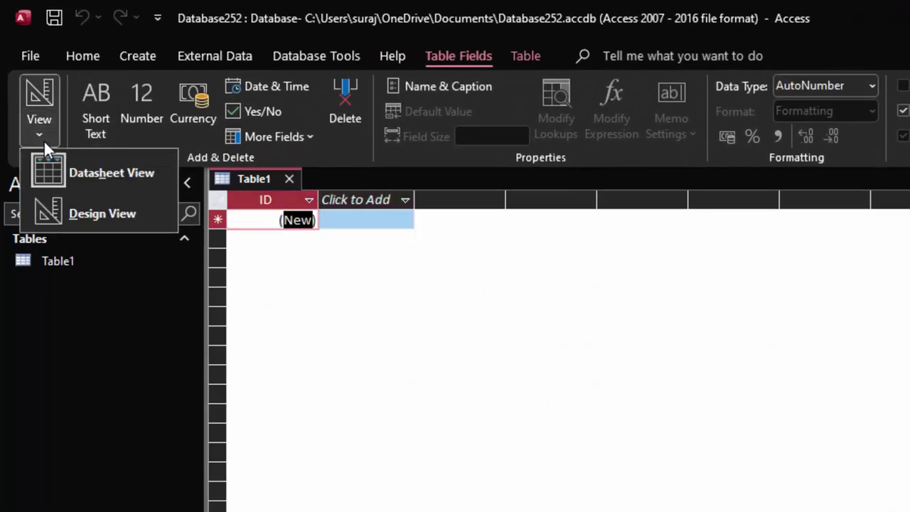
pyautogui.click(78, 215)
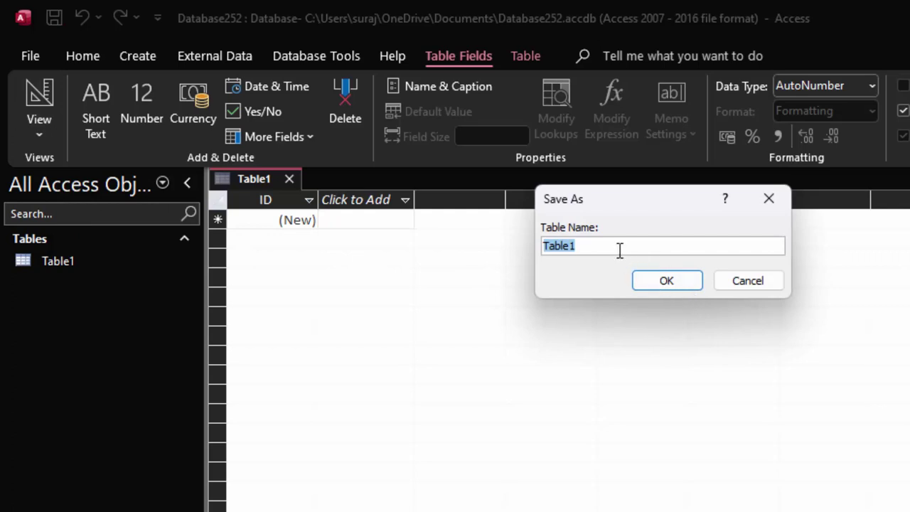
pyautogui.moveTo(620, 246); pyautogui.dragTo(510, 231)
pyautogui.press('BackSpace')
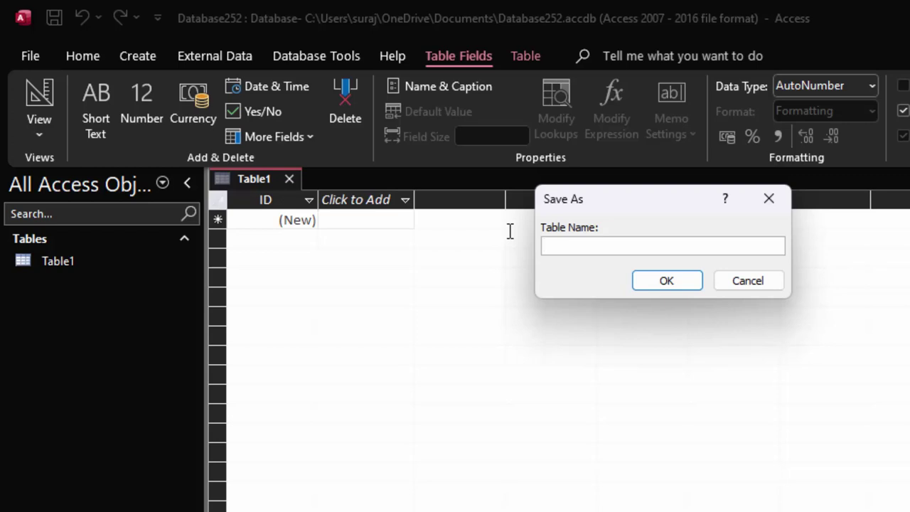
pyautogui.write('Product')
pyautogui.write('T')
pyautogui.press('Return')
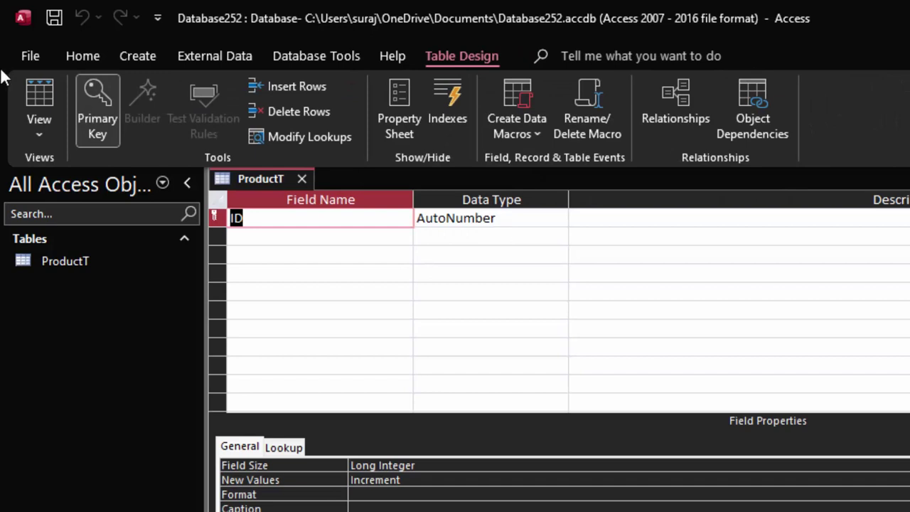
# Add a Name_of_Product field with the default Short Text type in the second row
pyautogui.click(325, 218)
pyautogui.click(301, 238)
pyautogui.write('N')
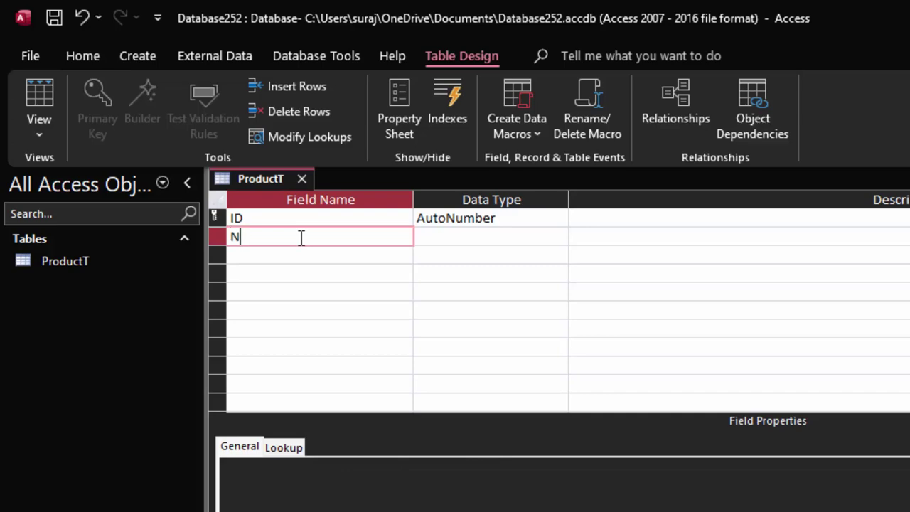
pyautogui.write('ame of')
pyautogui.press('BackSpace')
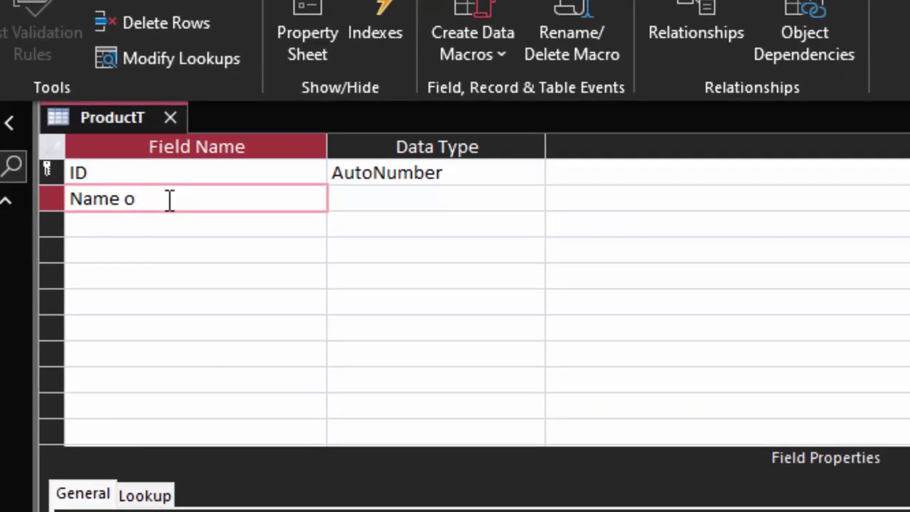
pyautogui.press('BackSpace')
pyautogui.press('BackSpace')
pyautogui.write('_o')
pyautogui.write('f_')
pyautogui.write('Product')
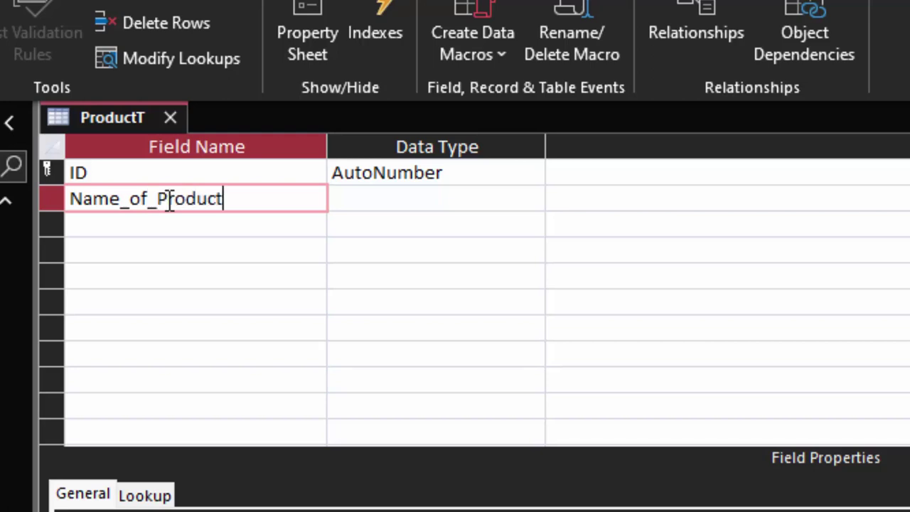
pyautogui.click(508, 225)
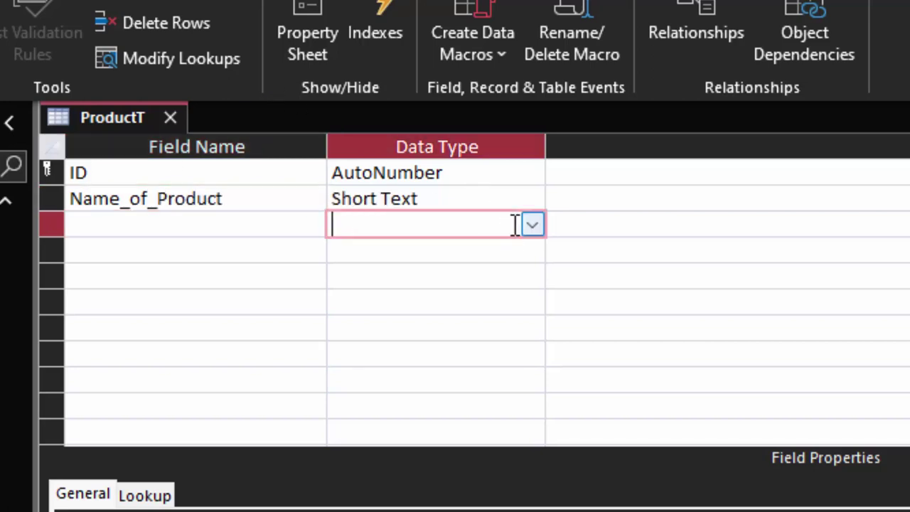
# Add a Price field with the Currency data type
pyautogui.click(230, 226)
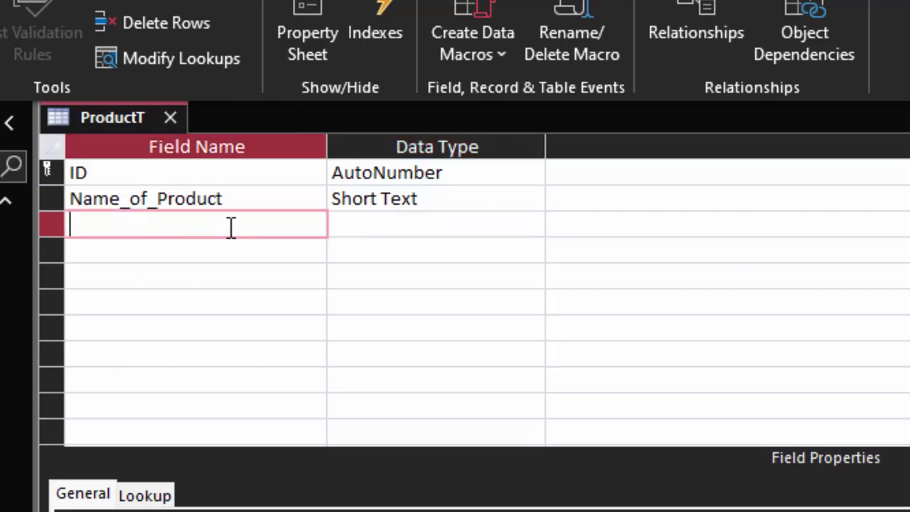
pyautogui.write('Price')
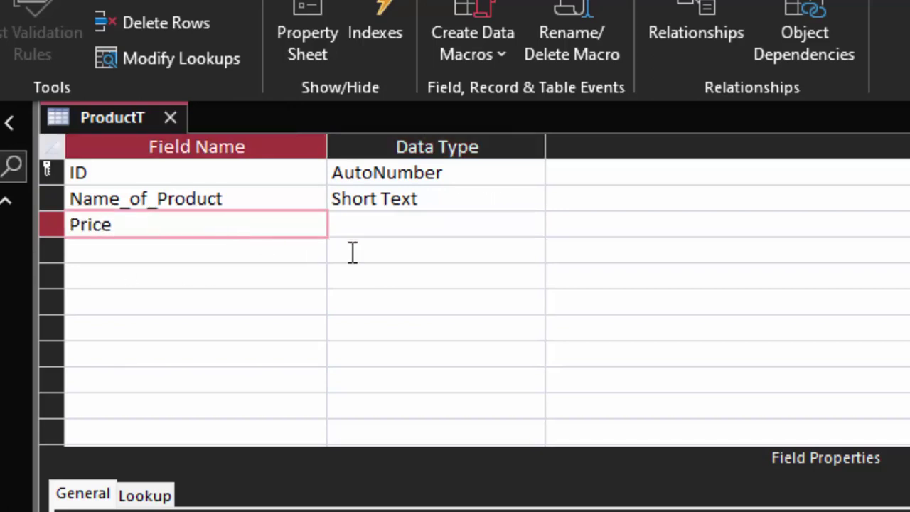
pyautogui.click(426, 225)
pyautogui.click(532, 225)
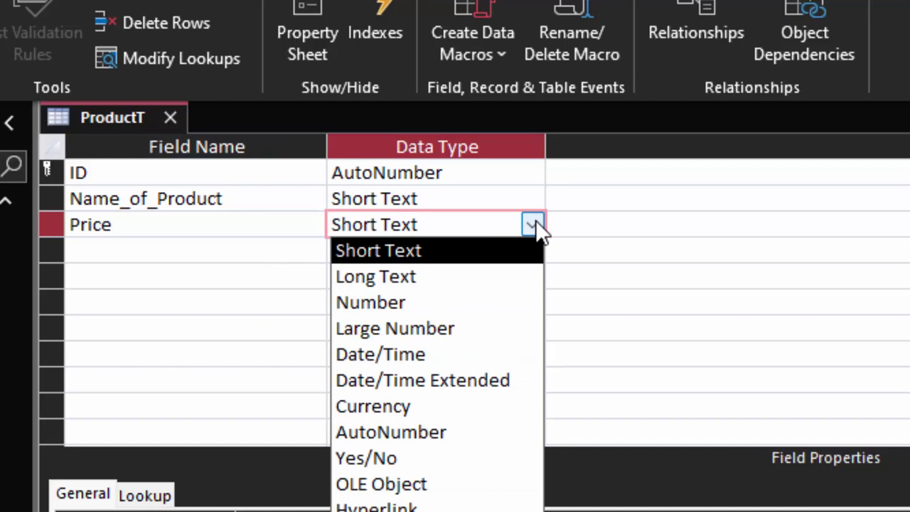
pyautogui.click(452, 302)
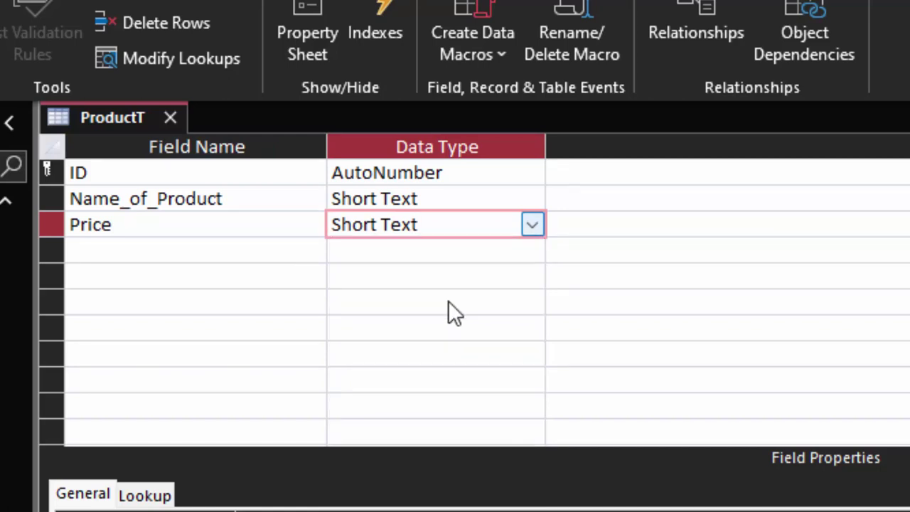
pyautogui.click(532, 224)
pyautogui.press('Escape')
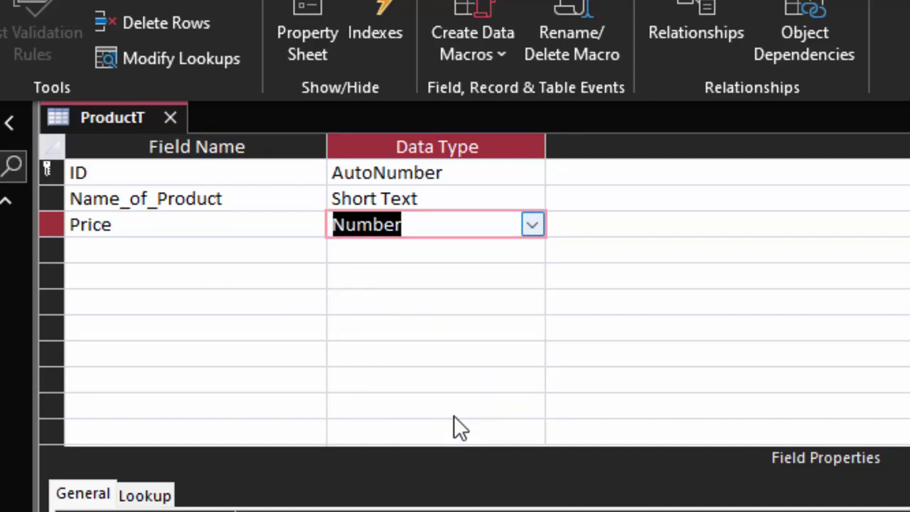
pyautogui.write('cy')
# Add a Unit field with the Number data type
pyautogui.click(127, 250)
pyautogui.write('Un')
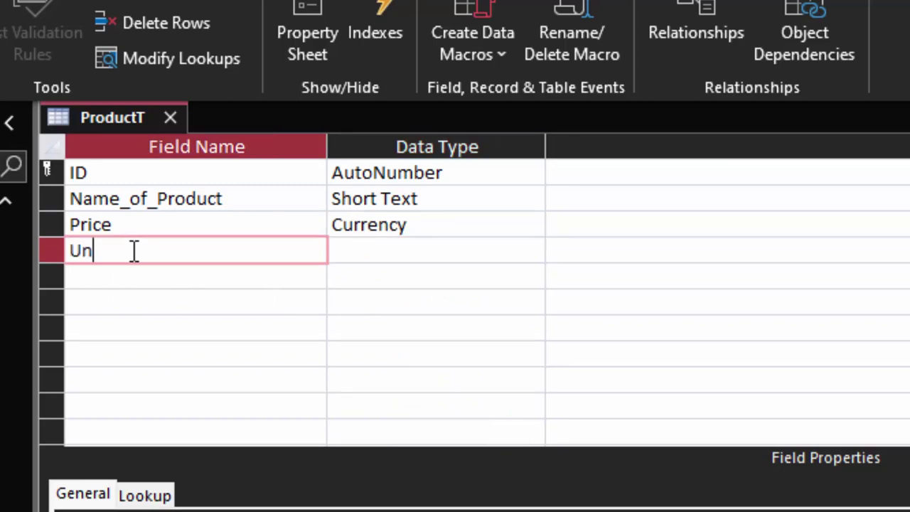
pyautogui.write('it')
pyautogui.click(357, 256)
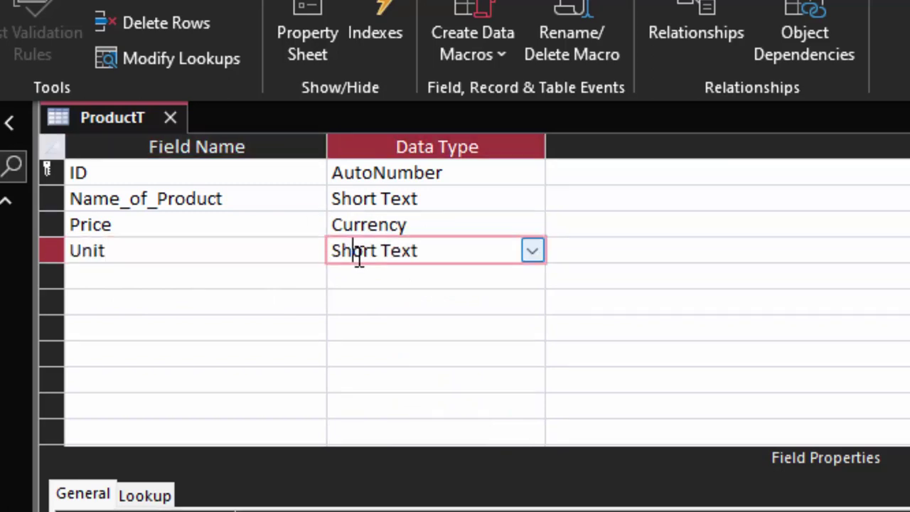
pyautogui.click(533, 250)
pyautogui.click(446, 332)
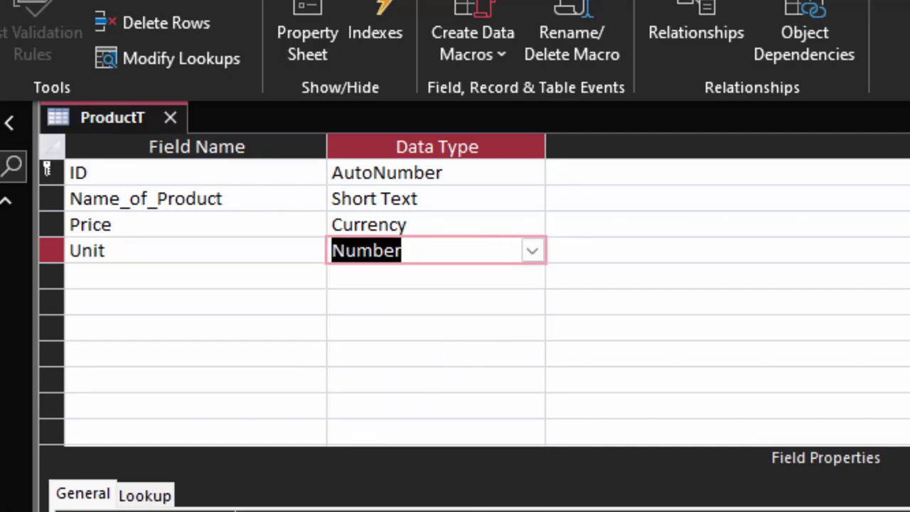
pyautogui.click(139, 497)
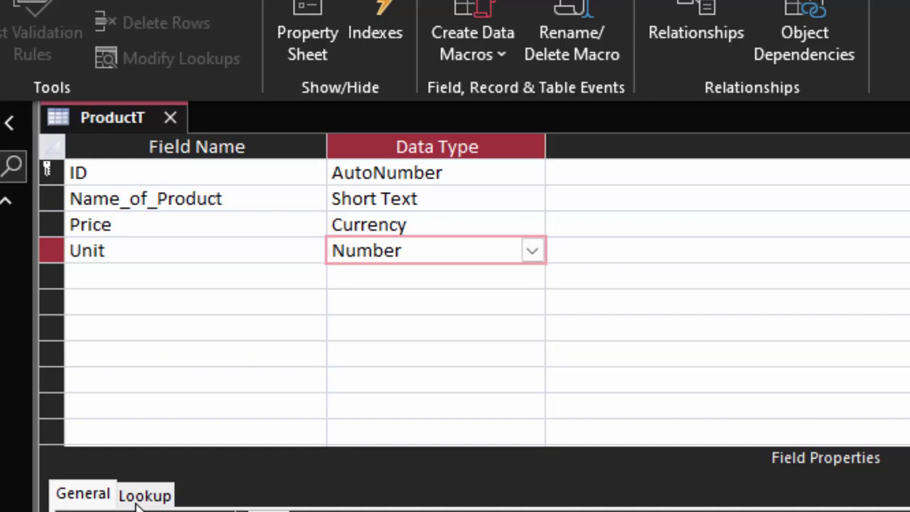
# Add a Total field below Unit and bring up its data type choices
pyautogui.click(159, 278)
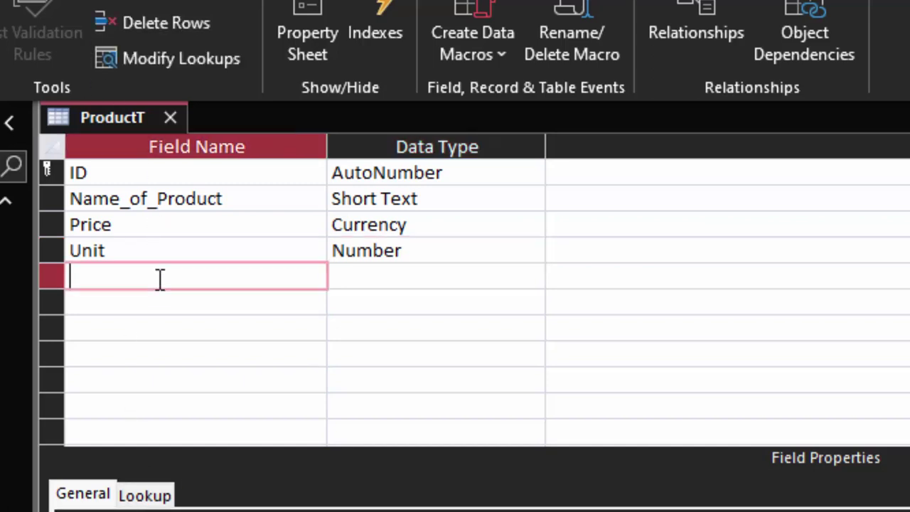
pyautogui.write('Tota')
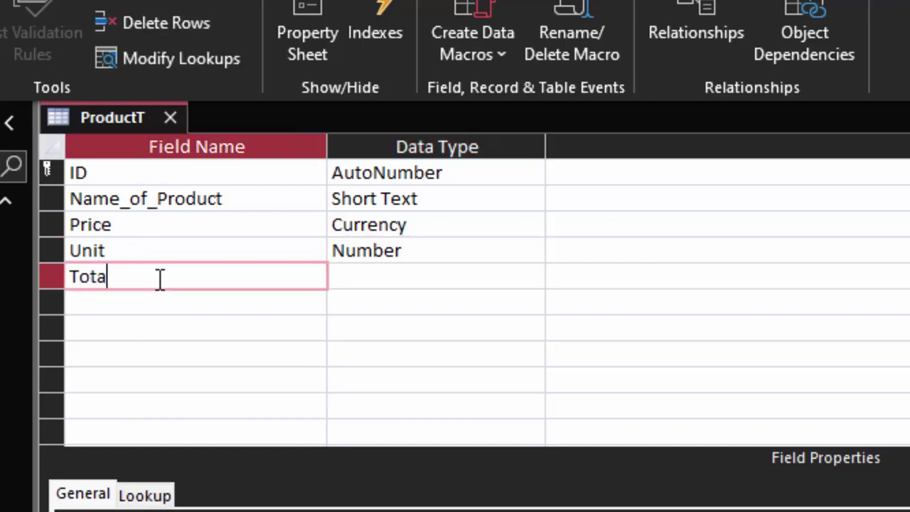
pyautogui.write('l')
pyautogui.click(352, 276)
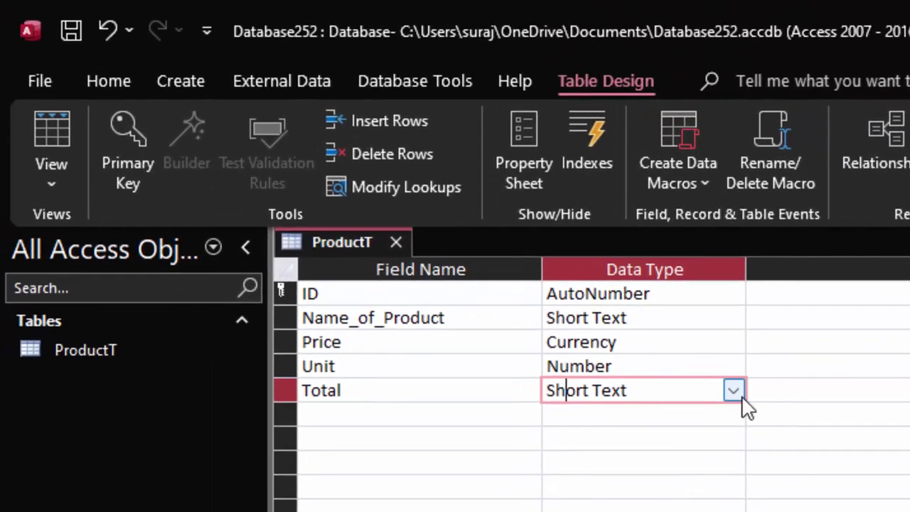
pyautogui.click(741, 398)
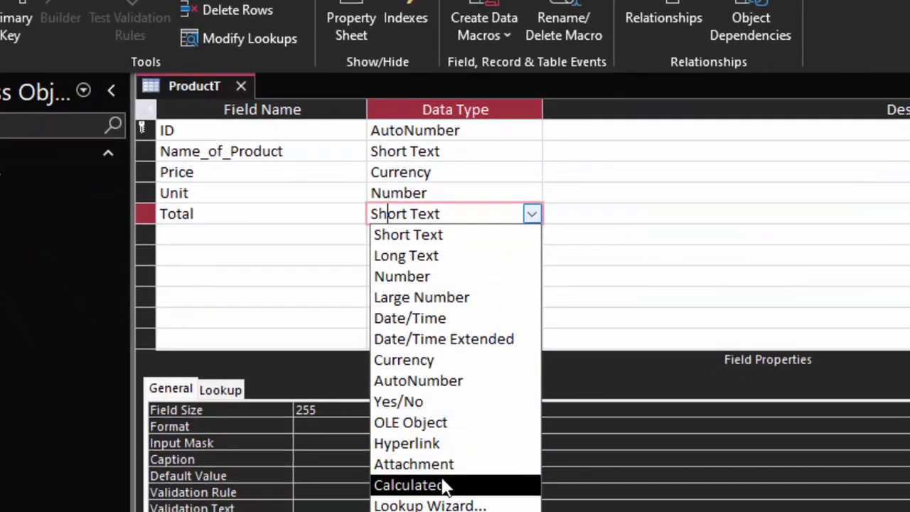
# Make Total a Calculated field using [Price]*[Unit], then switch to Datasheet view
pyautogui.click(419, 485)
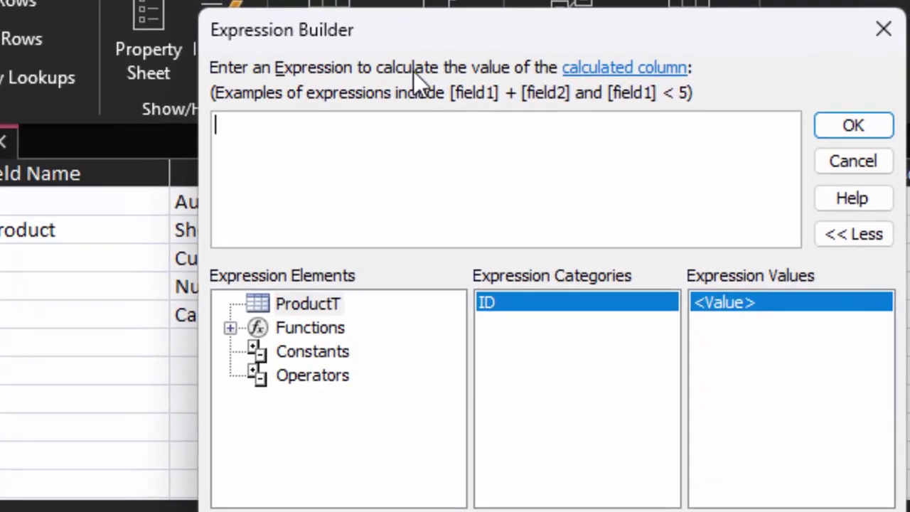
pyautogui.moveTo(419, 37); pyautogui.dragTo(658, 110)
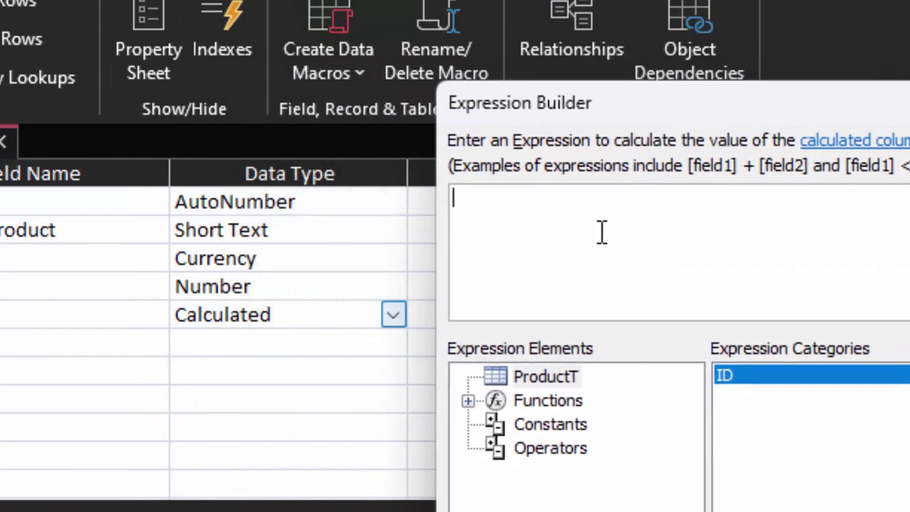
pyautogui.write('[P')
pyautogui.write('rice]')
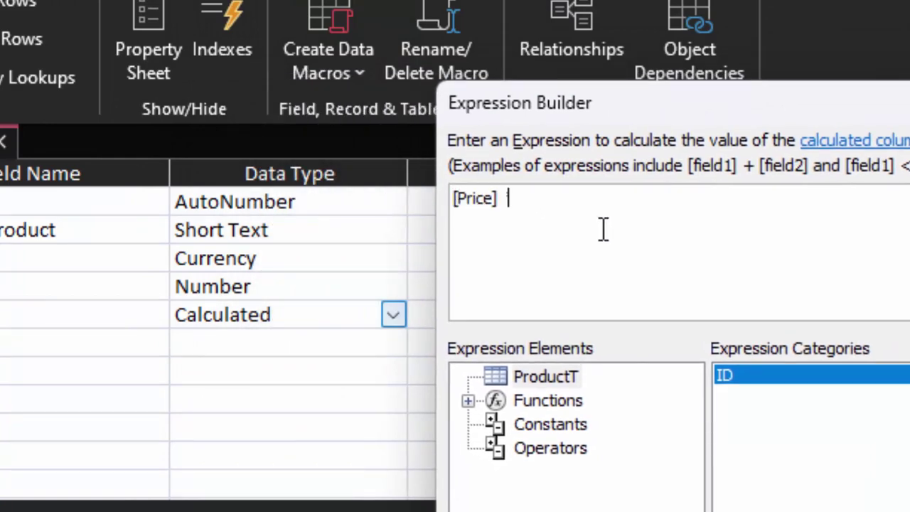
pyautogui.write('*[Uni')
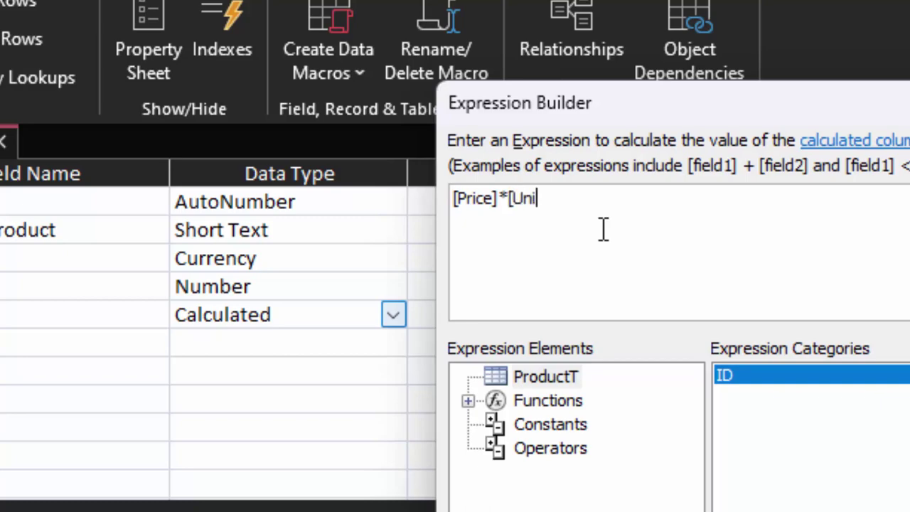
pyautogui.write('t]')
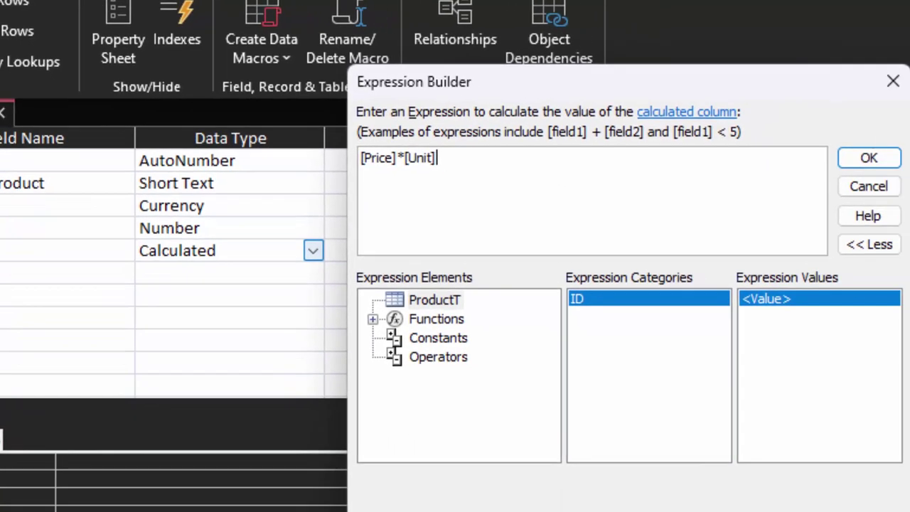
pyautogui.click(871, 158)
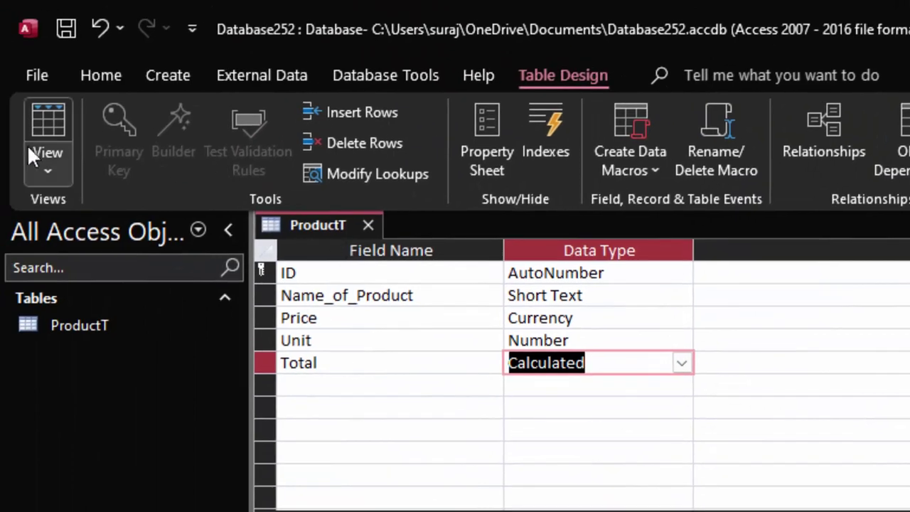
pyautogui.click(45, 117)
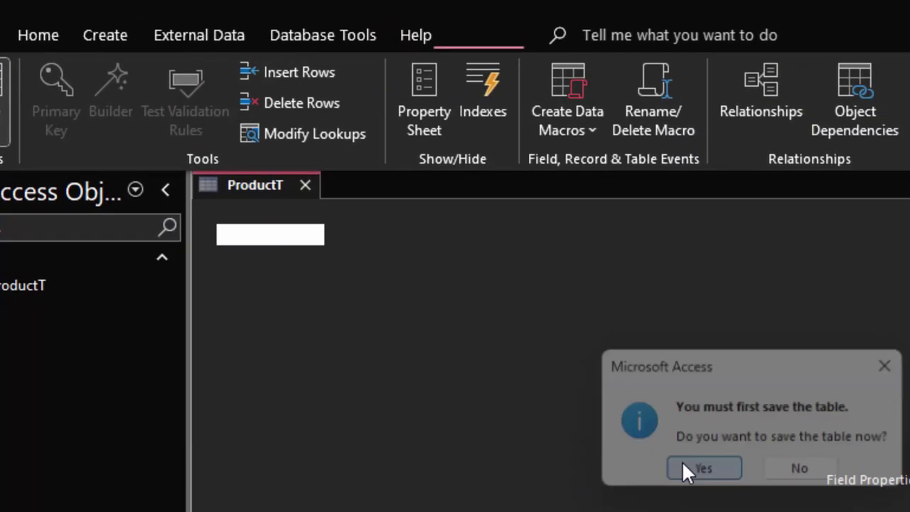
# Save the table, widen Name_of_Product, and enter 'Keyboard' as the first product, fixing the typo
pyautogui.click(683, 466)
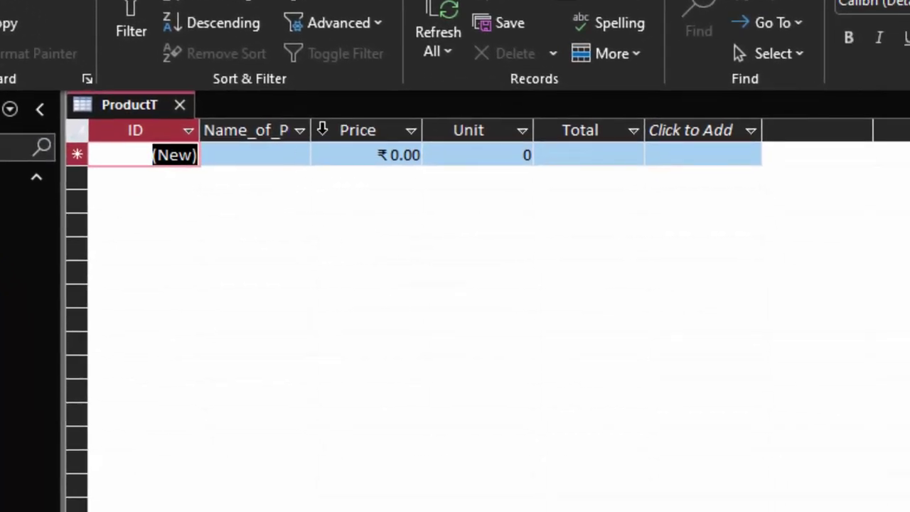
pyautogui.moveTo(313, 130); pyautogui.dragTo(354, 165)
pyautogui.click(293, 155)
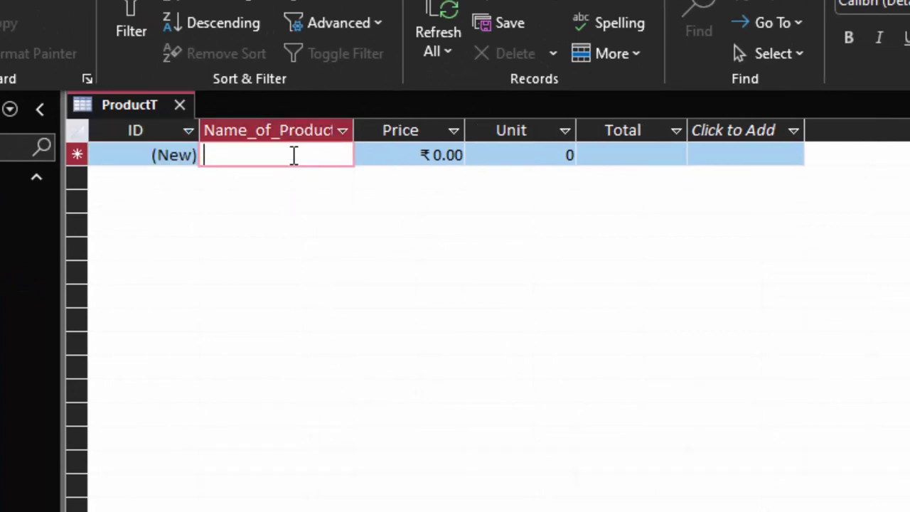
pyautogui.write('Keybaor')
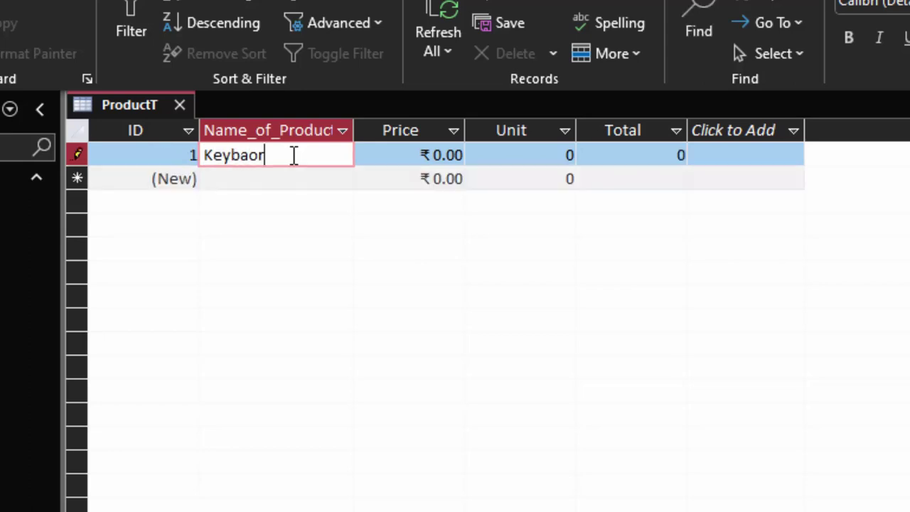
pyautogui.write('d')
pyautogui.press('Tab')
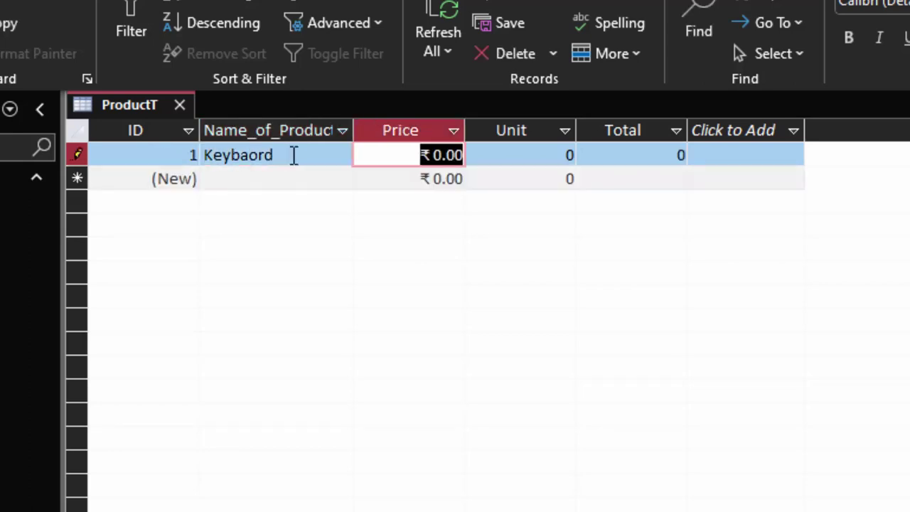
pyautogui.click(253, 156)
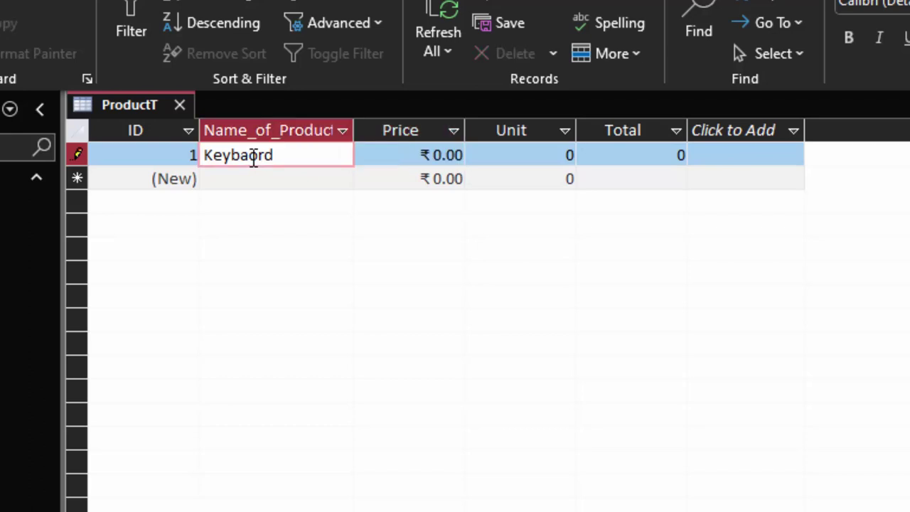
pyautogui.press('BackSpace')
pyautogui.click(251, 156)
pyautogui.write('a')
# Give Keyboard a price of 200 and 7 units
pyautogui.click(437, 154)
pyautogui.moveTo(435, 154); pyautogui.dragTo(441, 154)
pyautogui.write('2')
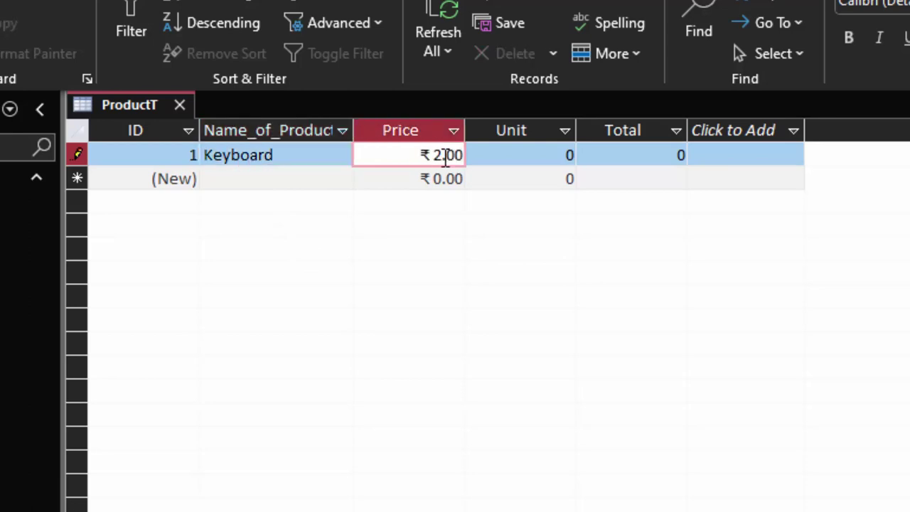
pyautogui.write('00')
pyautogui.press('Tab')
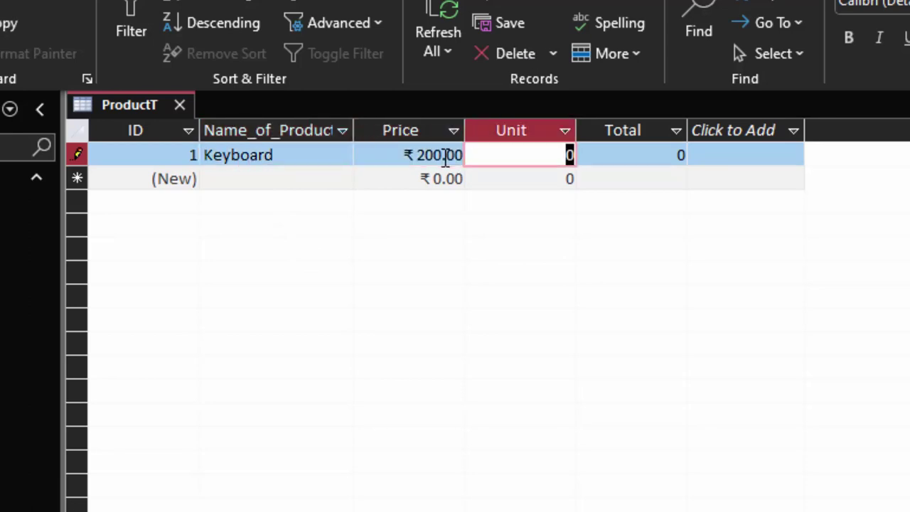
pyautogui.write('7')
pyautogui.press('Tab')
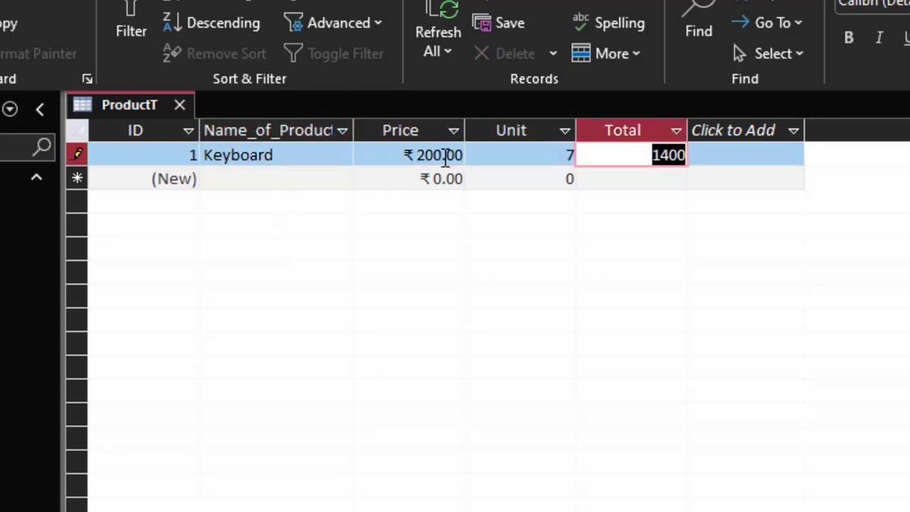
pyautogui.press('Tab')
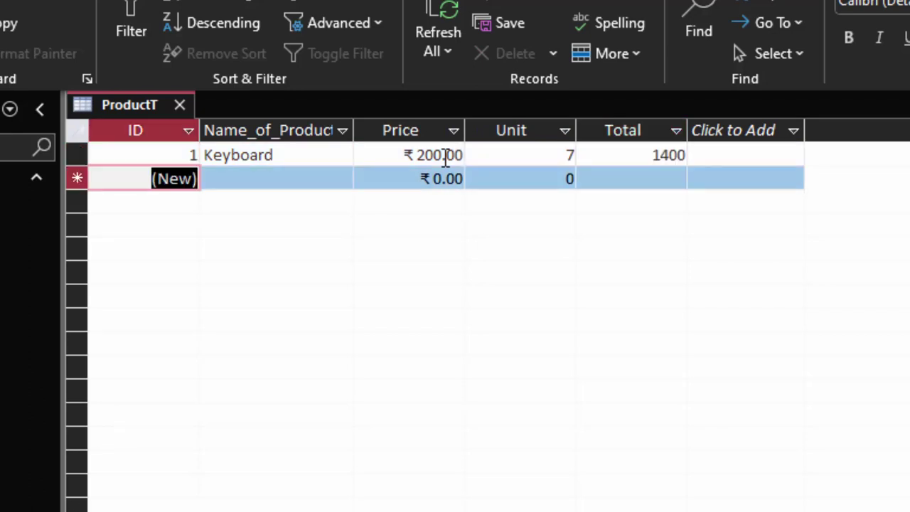
# Add a Mouse record with price 120 and 70 units
pyautogui.press('Tab')
pyautogui.write('Mouse')
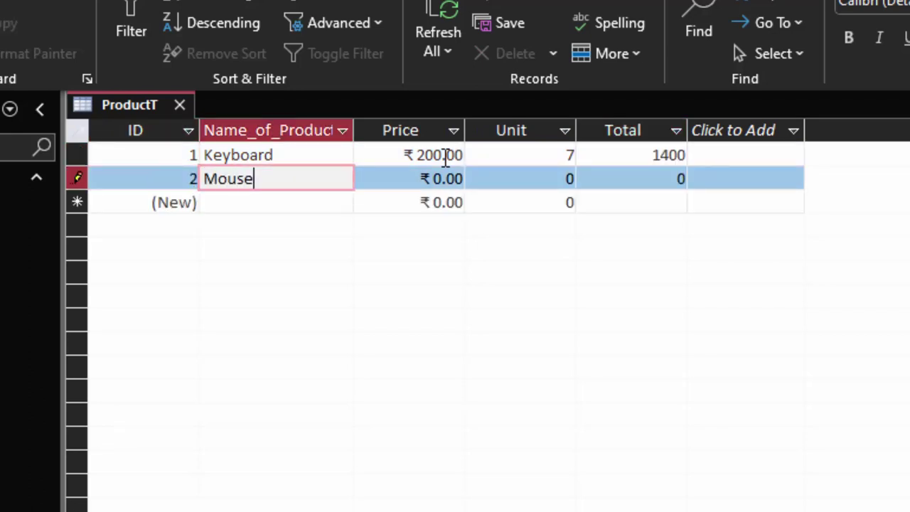
pyautogui.press('Tab')
pyautogui.write('1')
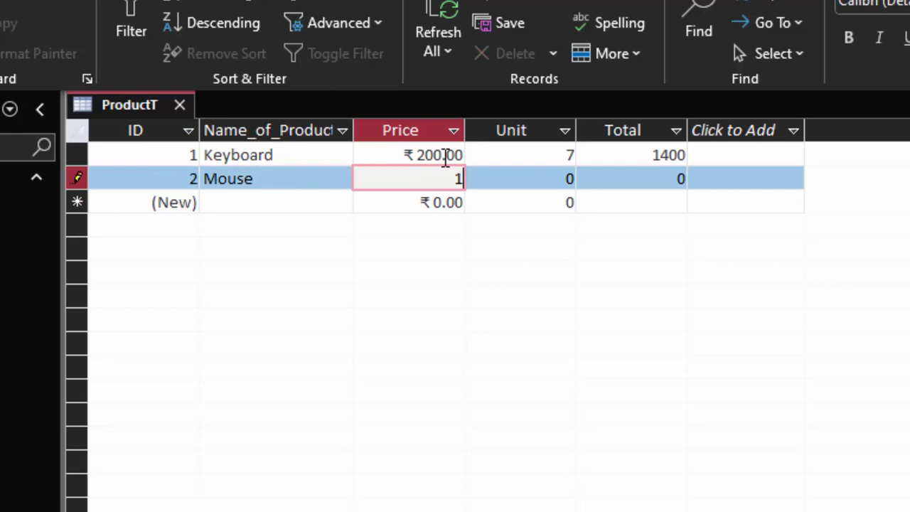
pyautogui.write('20')
pyautogui.press('Tab')
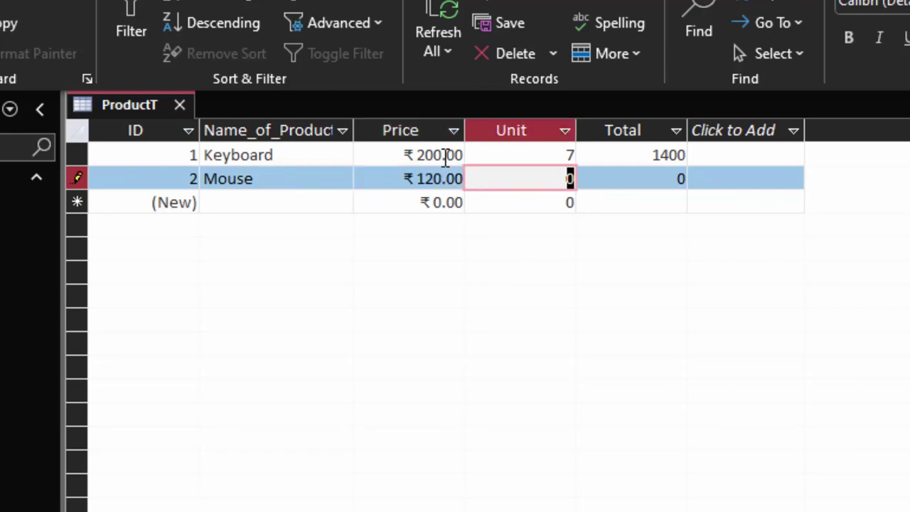
pyautogui.write('70')
pyautogui.press('Tab')
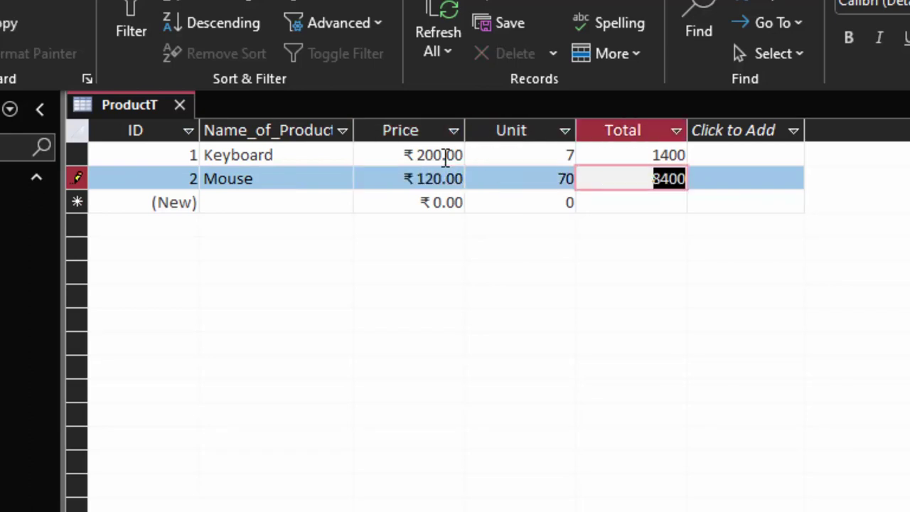
# Add an SMPS record with price 2,000 and 30 units
pyautogui.click(303, 206)
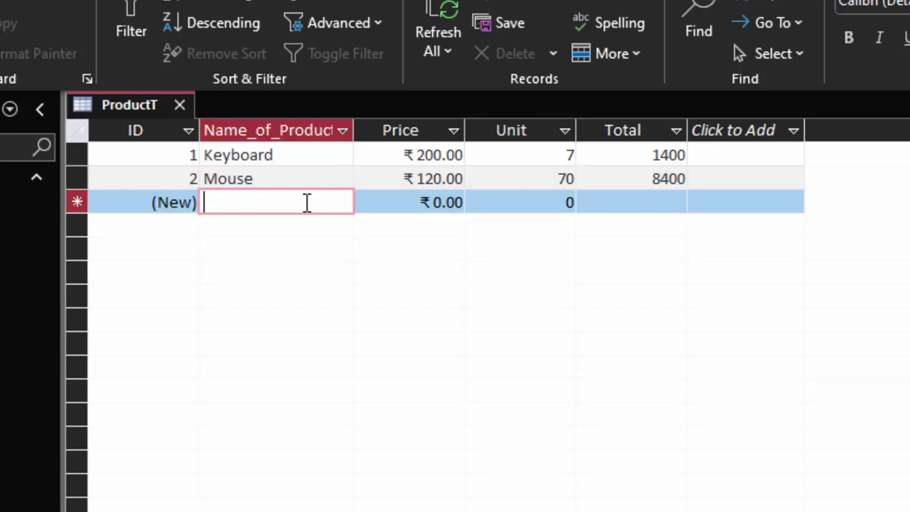
pyautogui.write('S')
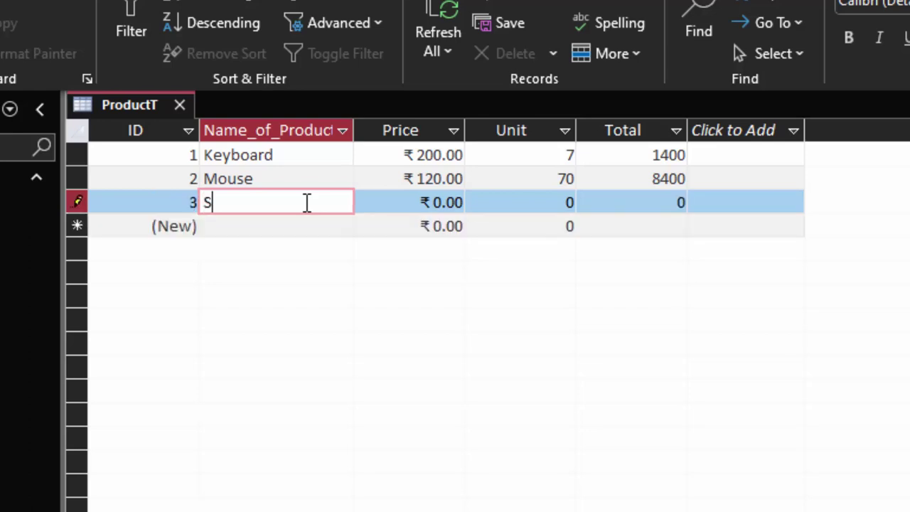
pyautogui.write('MPS')
pyautogui.press('Tab')
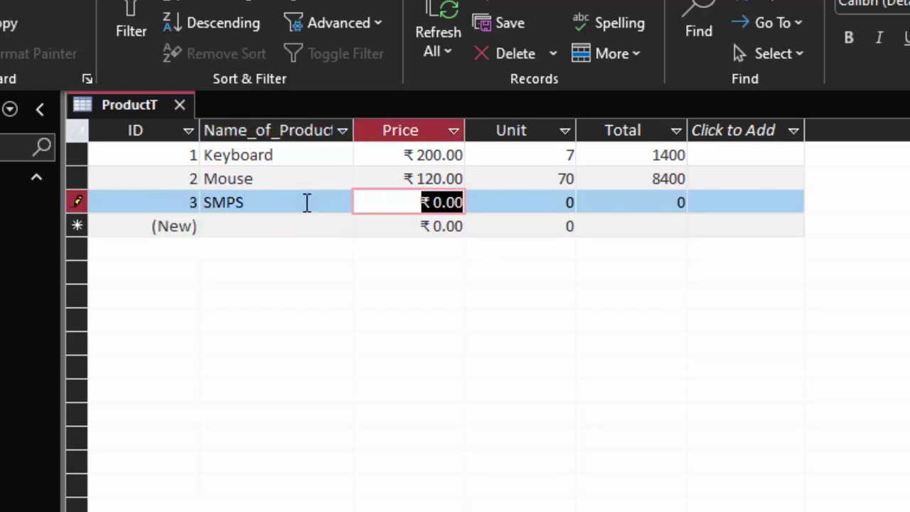
pyautogui.write('2,000')
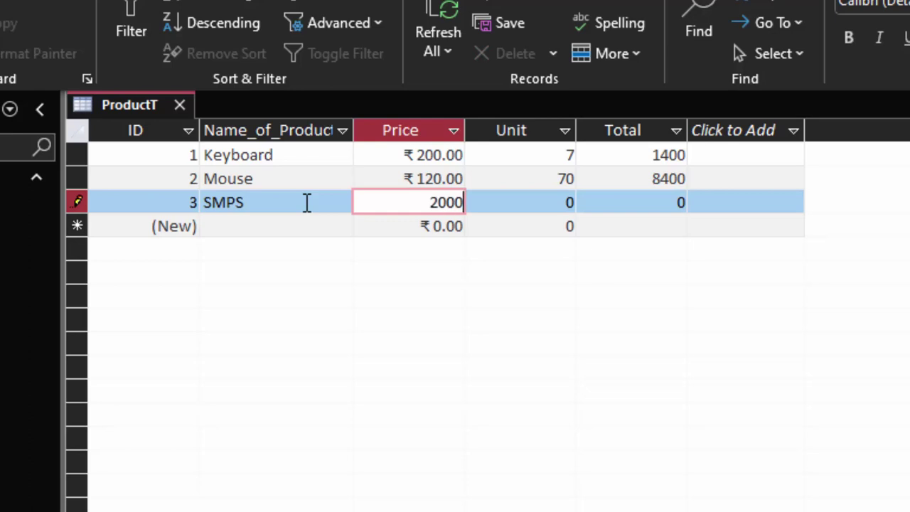
pyautogui.press('Tab')
pyautogui.press('BackSpace')
pyautogui.write('30')
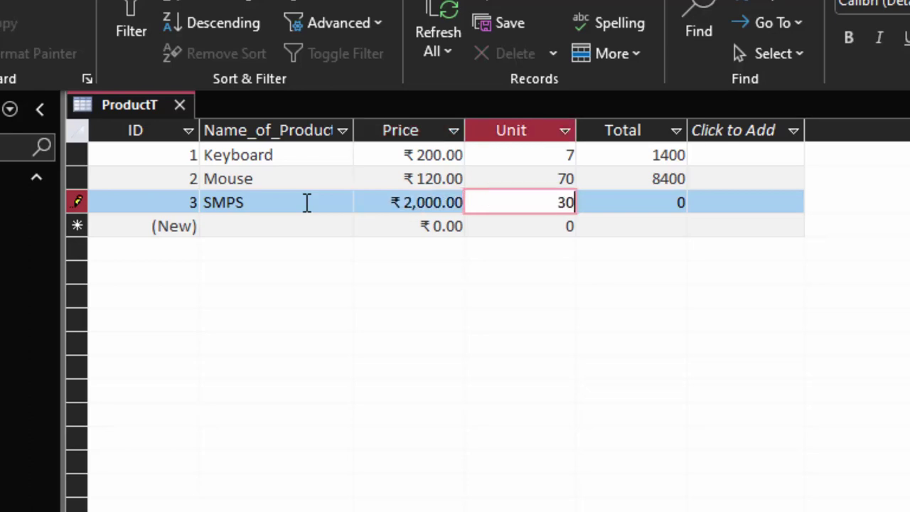
pyautogui.press('Tab')
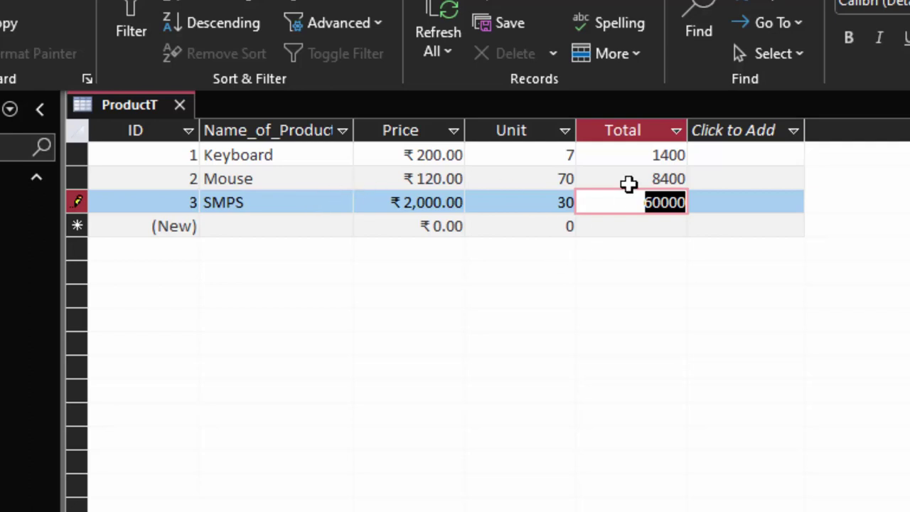
pyautogui.press('Tab')
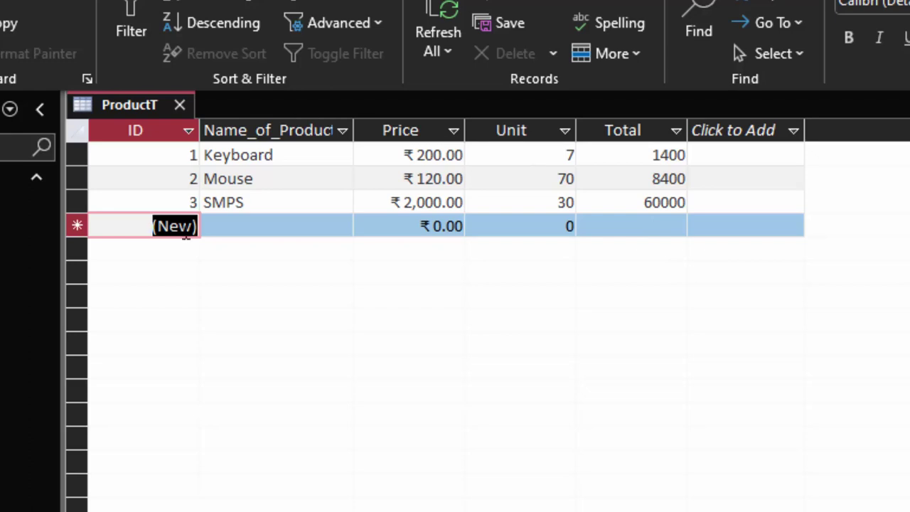
pyautogui.hotkey('alt', 'c')
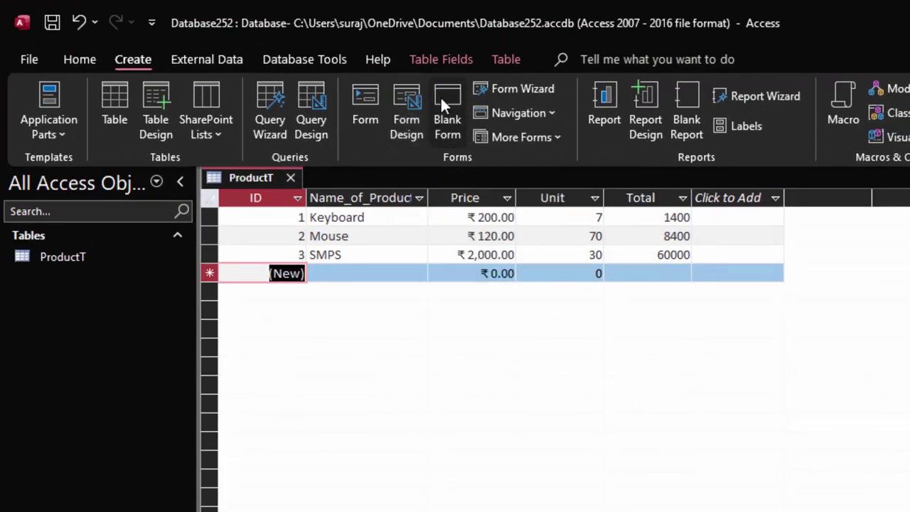
# Create a blank form and stack Name_of_Product, Price, Unit and Total from ProductT on it
pyautogui.click(441, 100)
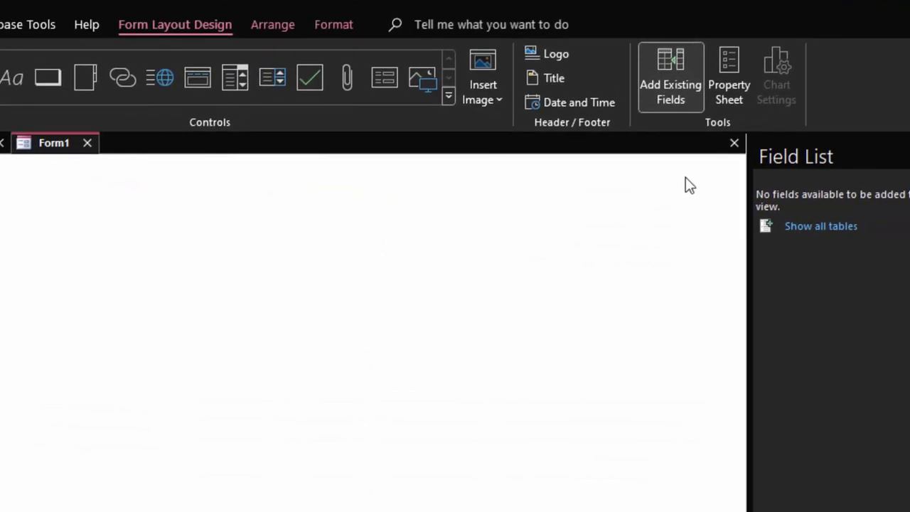
pyautogui.click(817, 228)
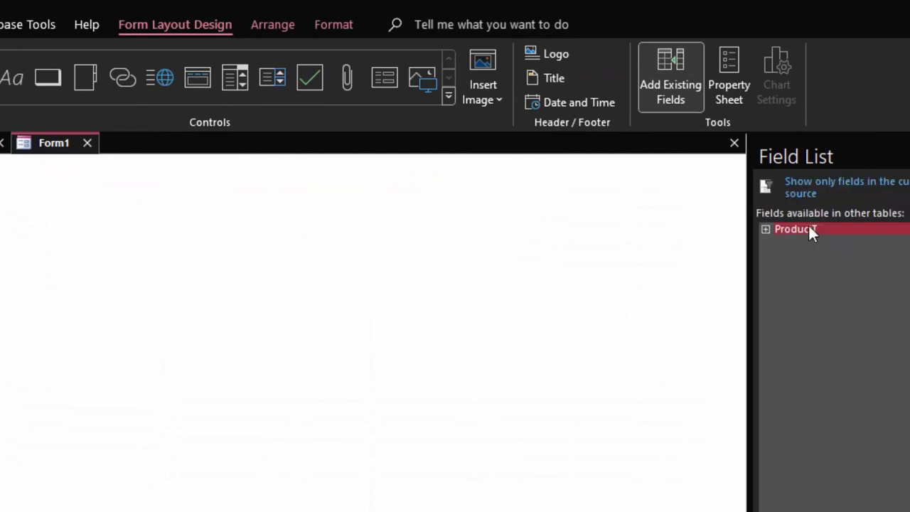
pyautogui.click(810, 229)
pyautogui.moveTo(812, 261)
pyautogui.mouseDown()
pyautogui.moveTo(80, 228)
pyautogui.moveTo(112, 223)
pyautogui.mouseUp()
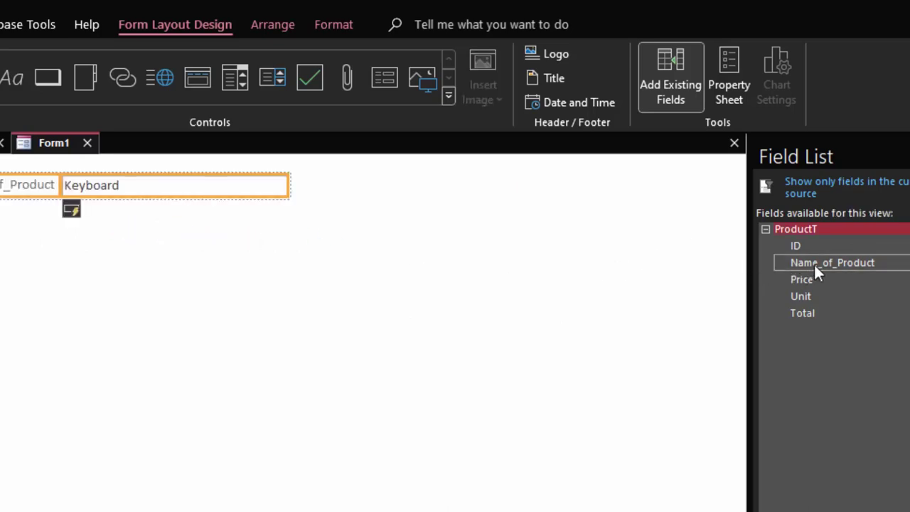
pyautogui.moveTo(814, 280)
pyautogui.mouseDown()
pyautogui.moveTo(447, 312)
pyautogui.moveTo(89, 228)
pyautogui.mouseUp()
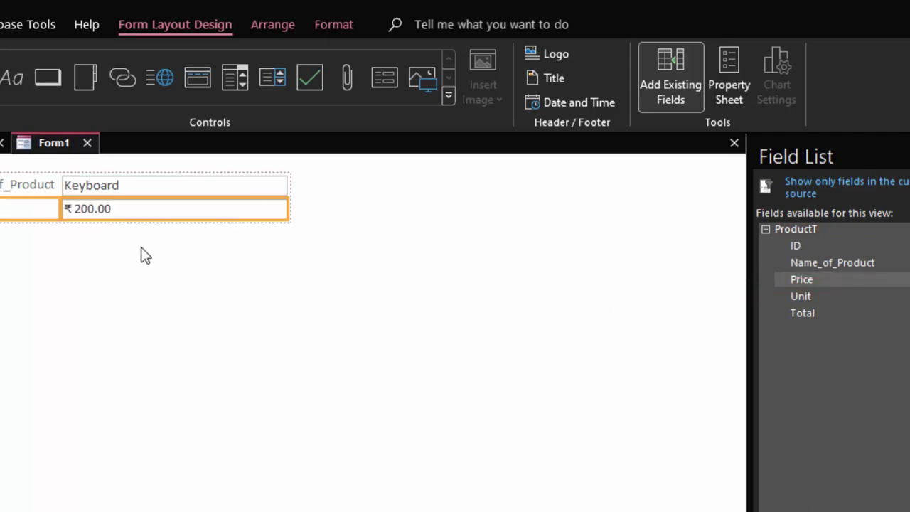
pyautogui.moveTo(871, 293); pyautogui.dragTo(87, 247)
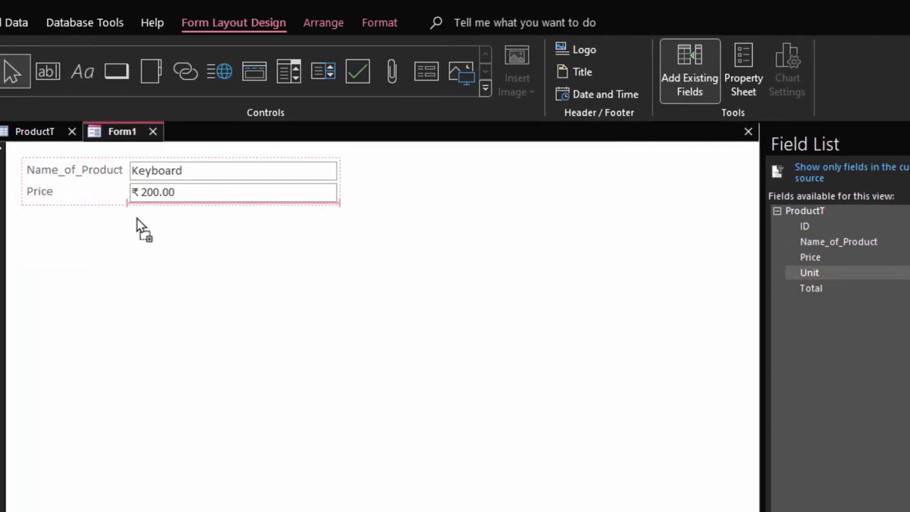
pyautogui.moveTo(152, 228); pyautogui.dragTo(149, 220)
pyautogui.moveTo(824, 287)
pyautogui.mouseDown()
pyautogui.moveTo(242, 286)
pyautogui.moveTo(135, 242)
pyautogui.mouseUp()
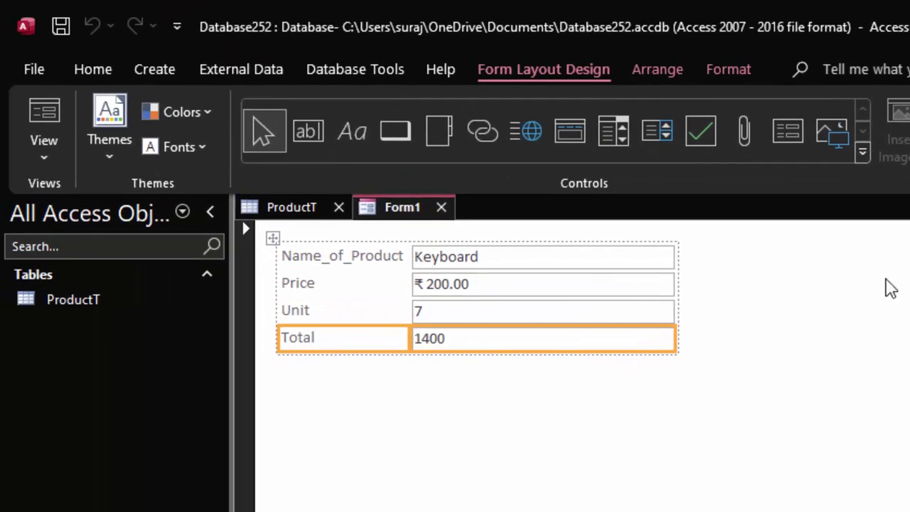
# In Design View, enlarge Form1's Detail section width and height, and narrow the four text boxes
pyautogui.click(43, 156)
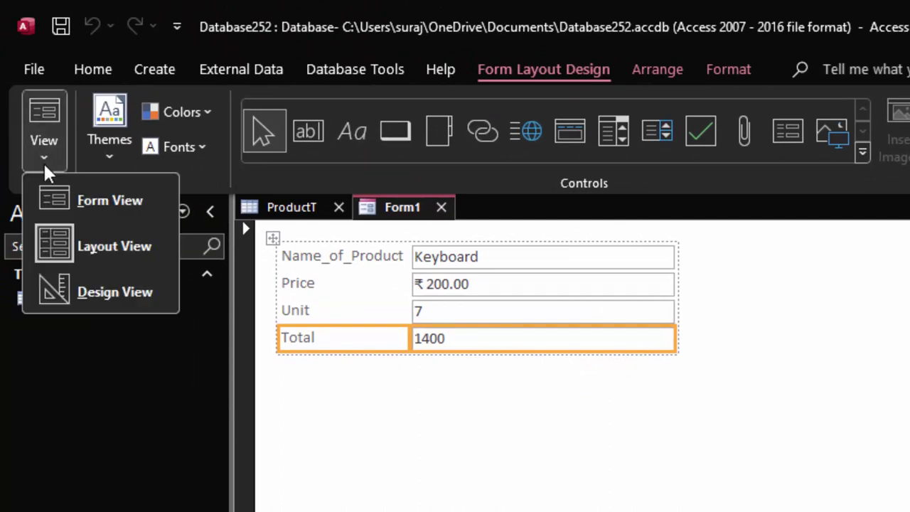
pyautogui.click(63, 281)
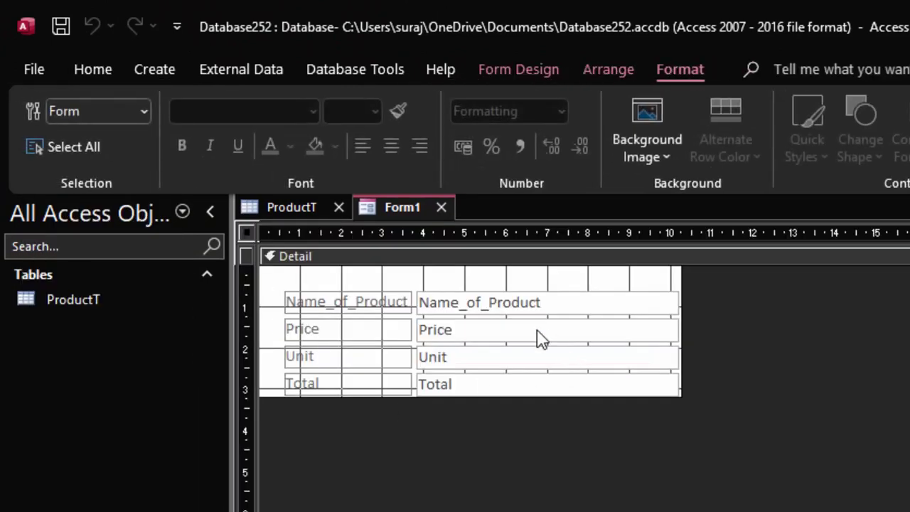
pyautogui.click(564, 314)
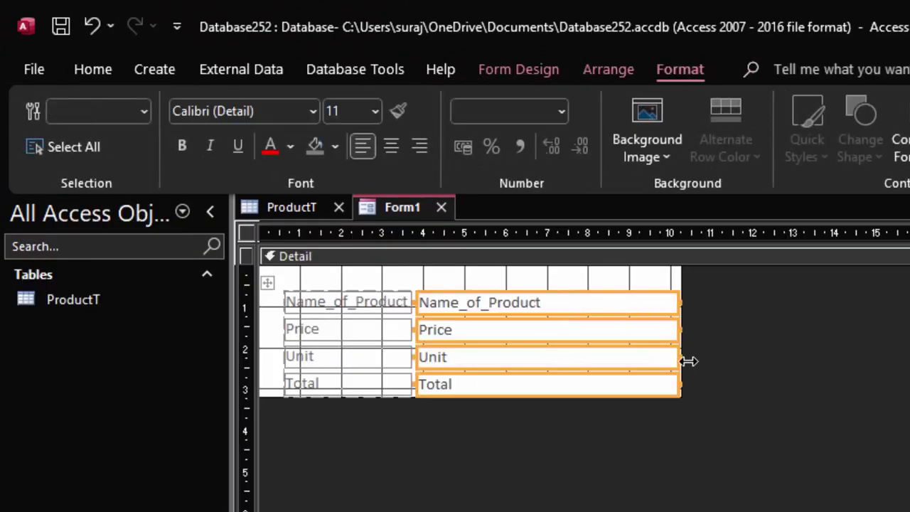
pyautogui.moveTo(683, 356); pyautogui.dragTo(769, 426)
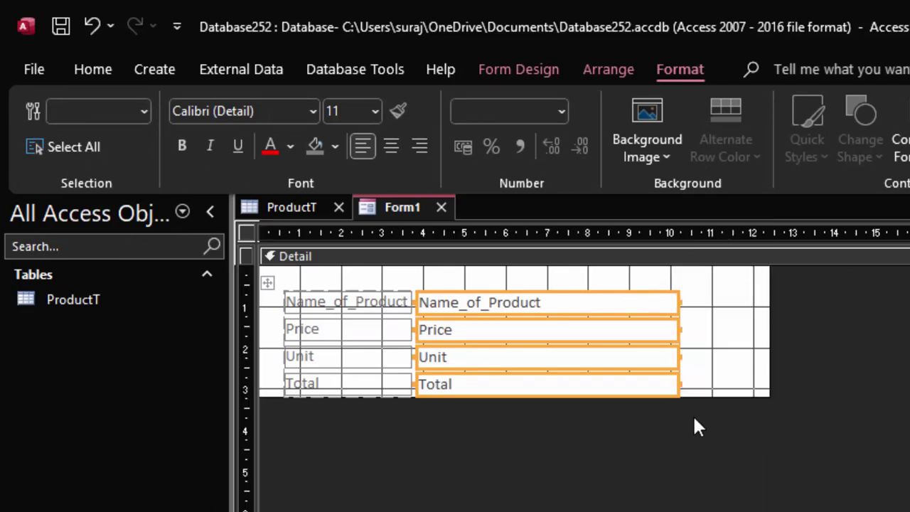
pyautogui.moveTo(705, 396); pyautogui.dragTo(711, 509)
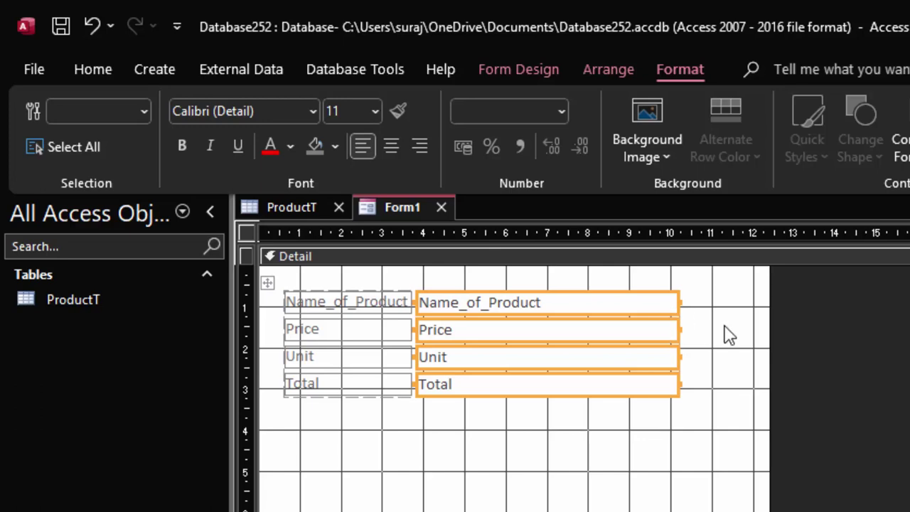
pyautogui.click(725, 333)
pyautogui.click(650, 300)
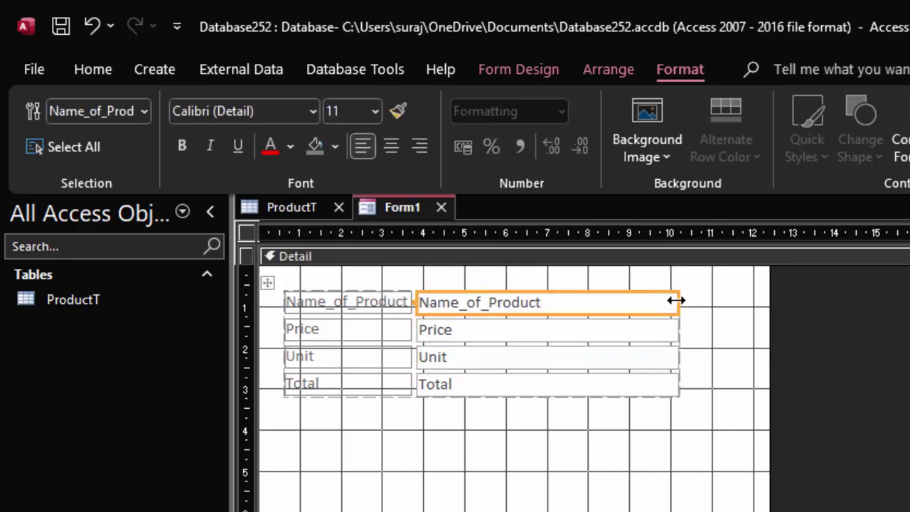
pyautogui.moveTo(675, 301); pyautogui.dragTo(582, 333)
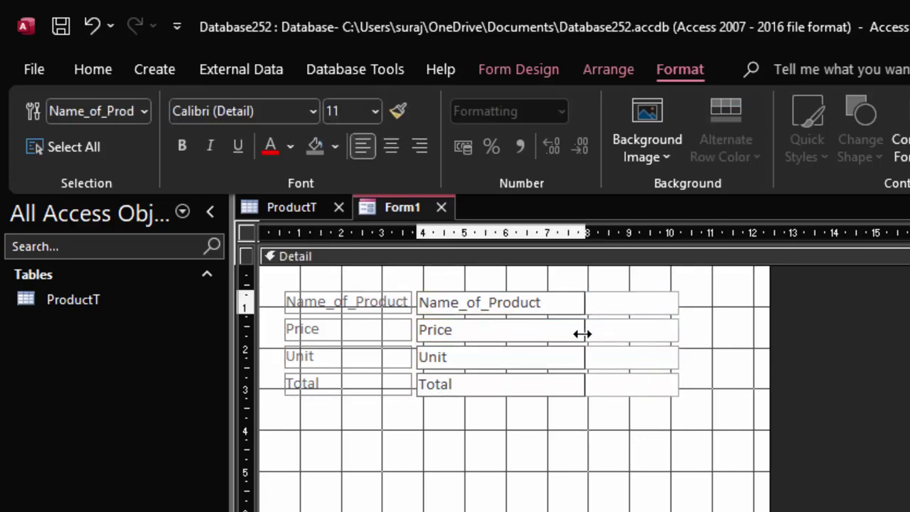
pyautogui.click(516, 454)
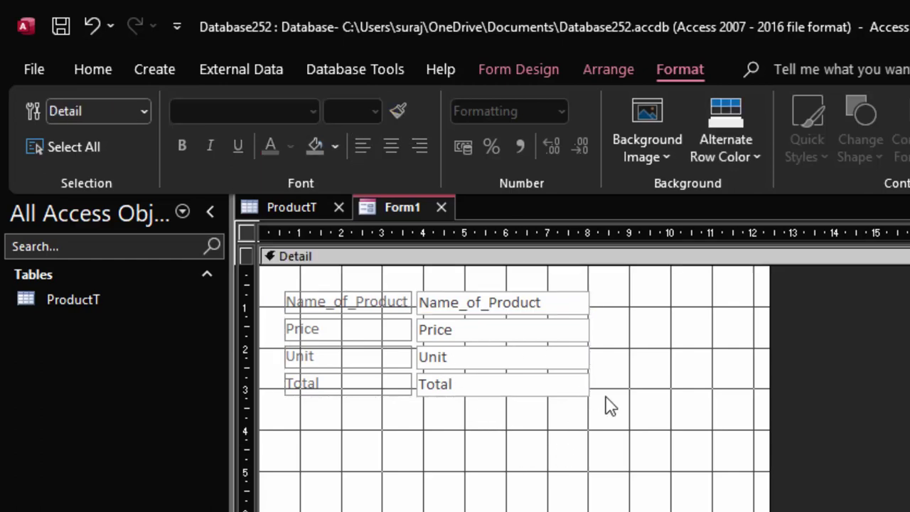
# Set the alternate row colour to light orange and the Detail background to light peach
pyautogui.click(735, 155)
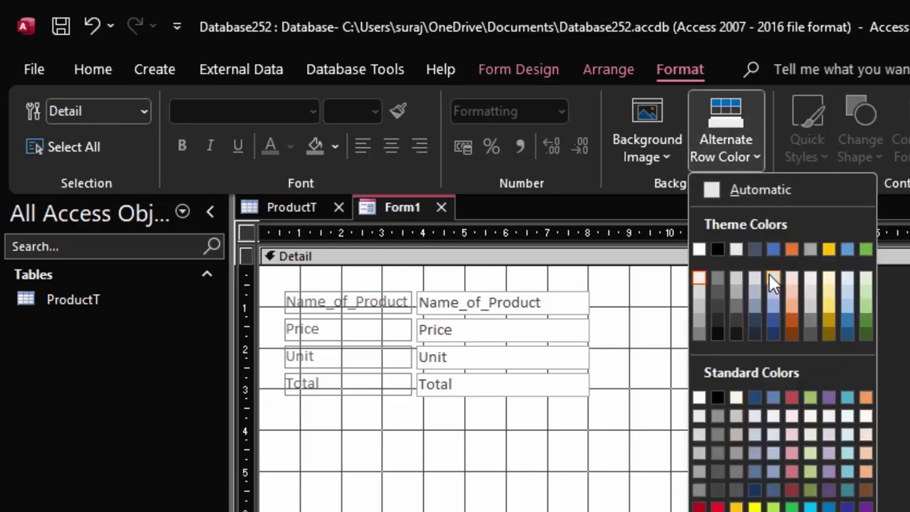
pyautogui.click(794, 301)
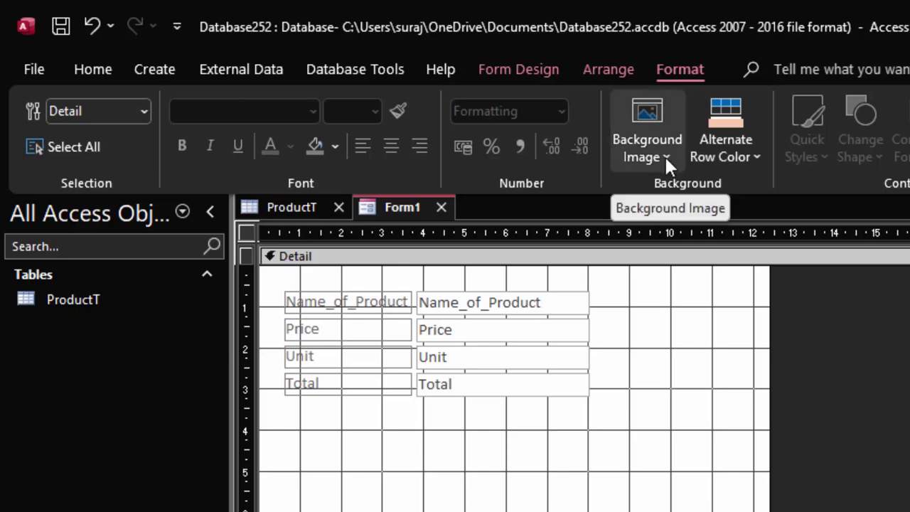
pyautogui.click(332, 148)
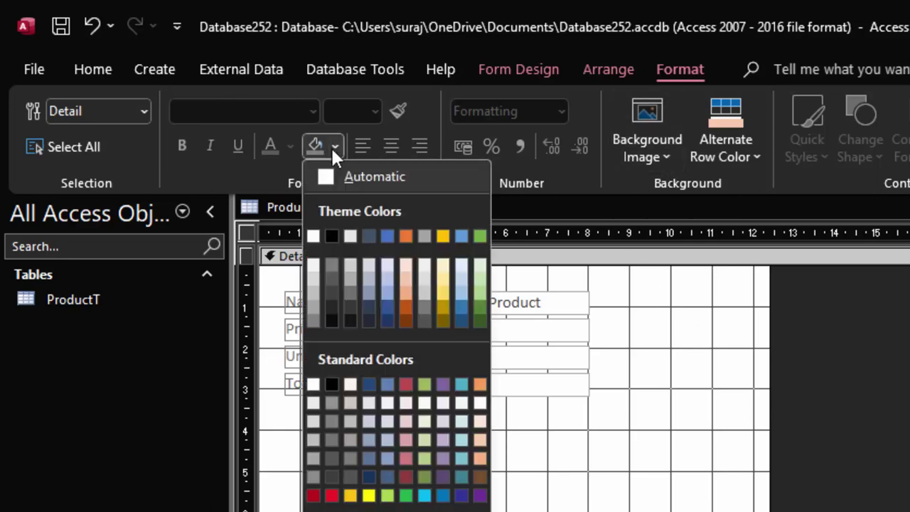
pyautogui.click(406, 281)
# Make all the form's labels and text boxes bold with black text
pyautogui.moveTo(600, 427); pyautogui.dragTo(277, 278)
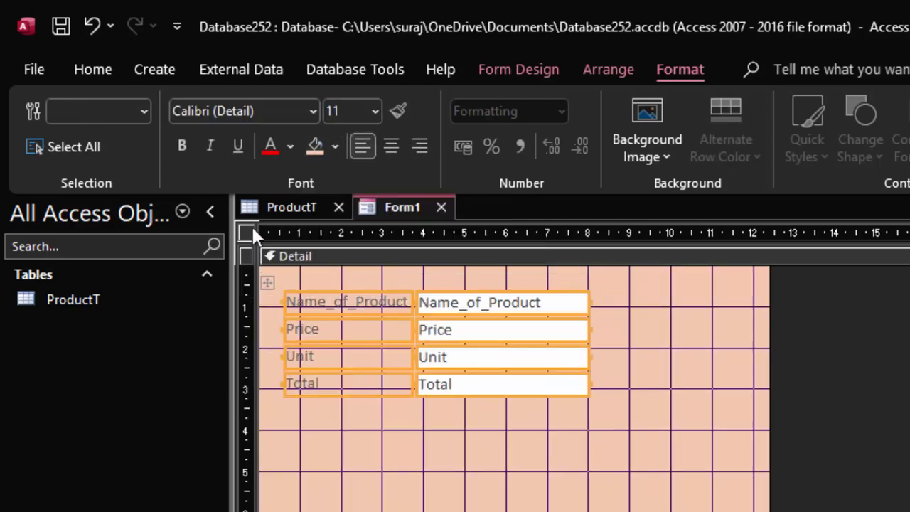
pyautogui.click(181, 146)
pyautogui.click(290, 147)
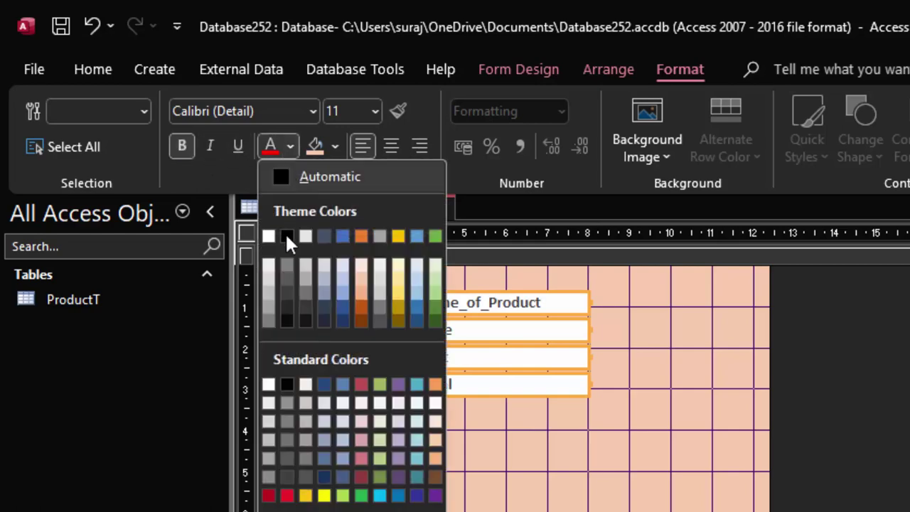
pyautogui.click(287, 385)
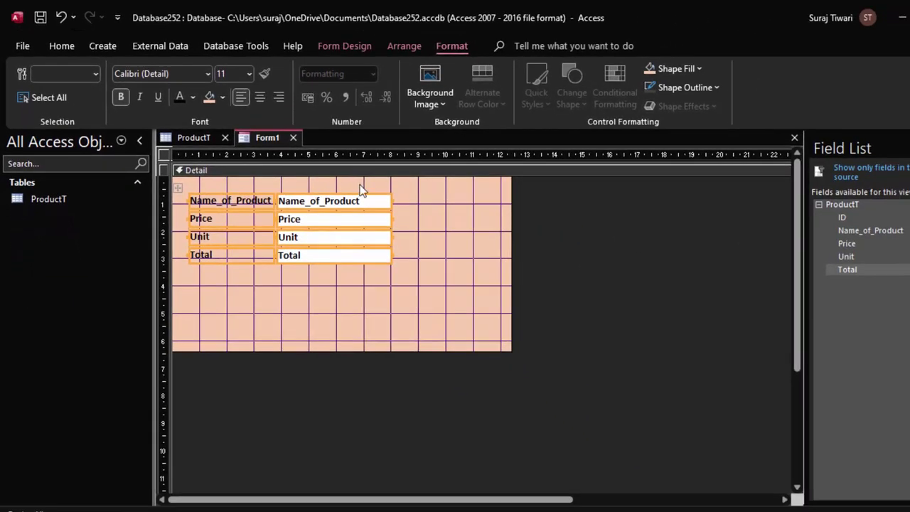
# Place the ID field at the top of the form above Name_of_Product and shorten its text box
pyautogui.click(865, 216)
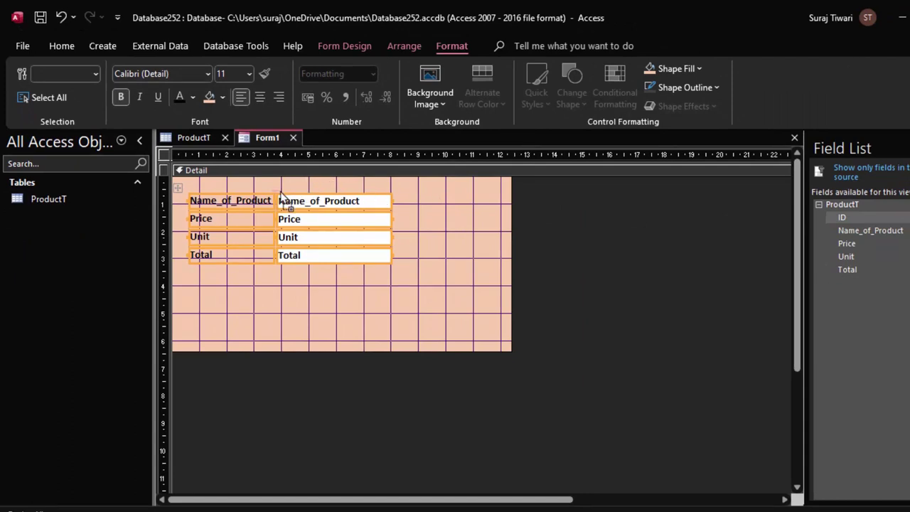
pyautogui.moveTo(295, 186)
pyautogui.mouseDown()
pyautogui.moveTo(283, 187)
pyautogui.moveTo(311, 187)
pyautogui.mouseUp()
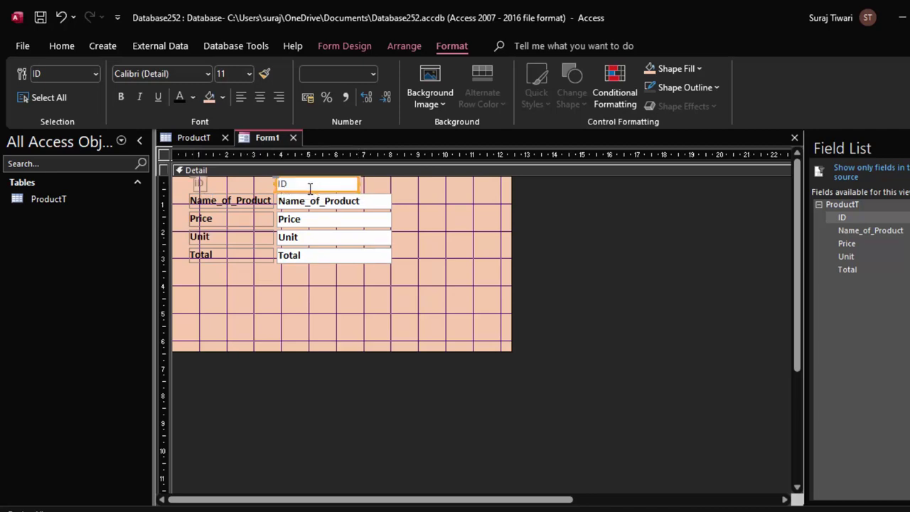
pyautogui.click(198, 185)
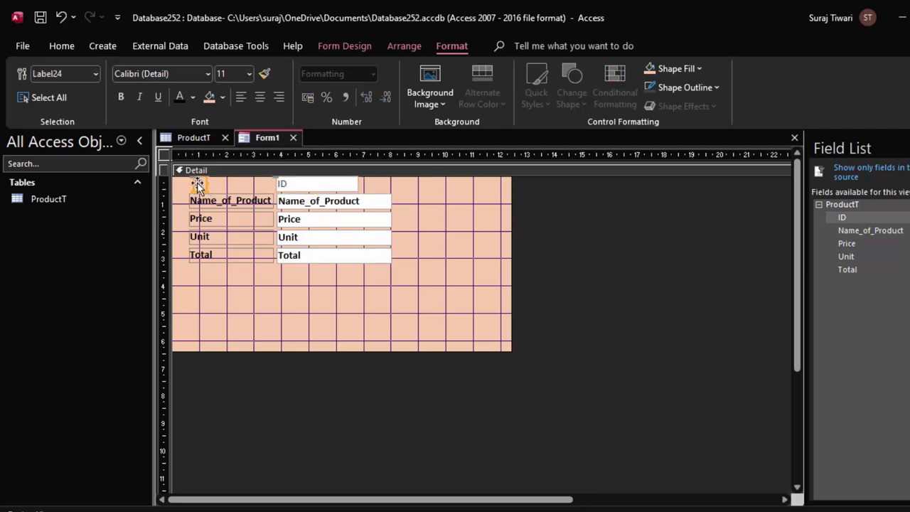
pyautogui.click(335, 185)
pyautogui.moveTo(421, 188); pyautogui.dragTo(184, 182)
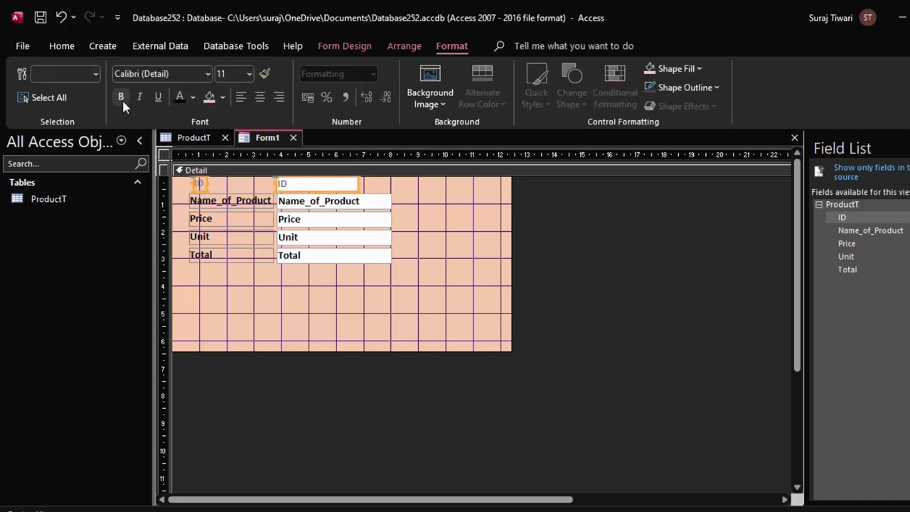
pyautogui.click(476, 277)
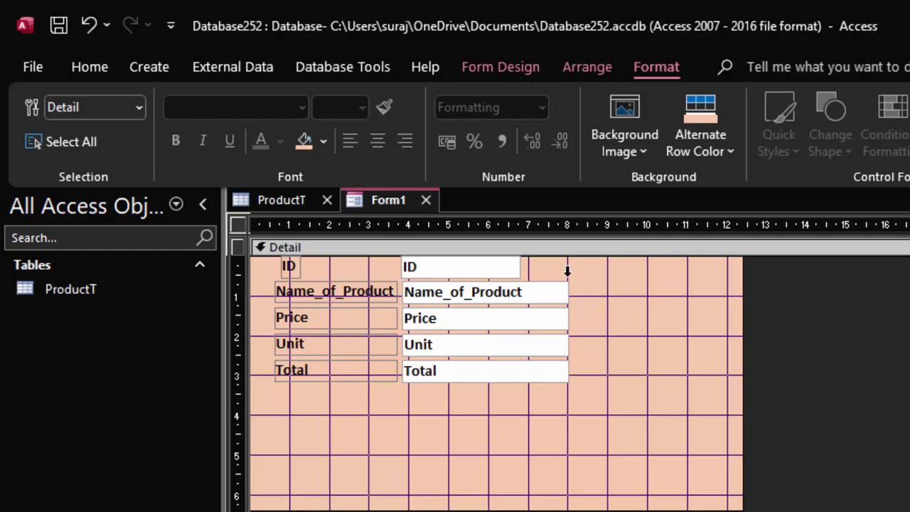
# Add a text-captioned Next Record command button below Total, then enlarge it
pyautogui.click(490, 68)
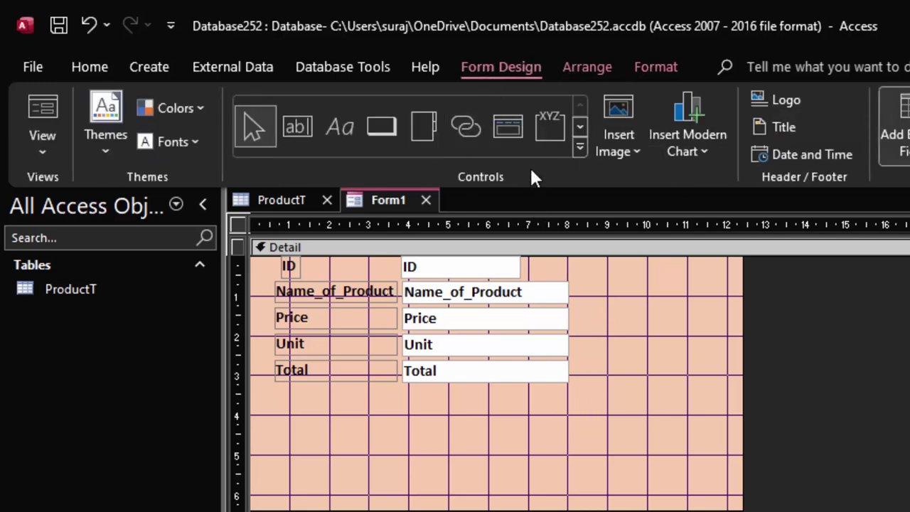
pyautogui.click(390, 136)
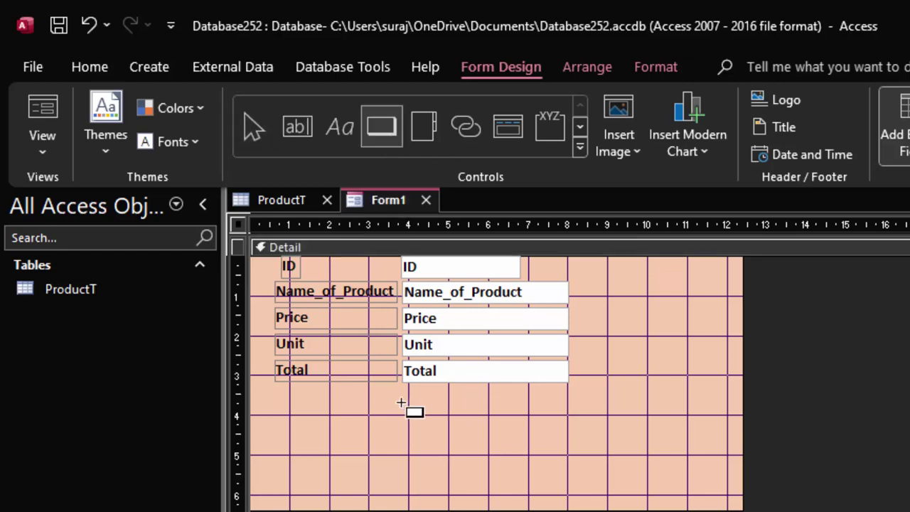
pyautogui.moveTo(404, 399); pyautogui.dragTo(565, 427)
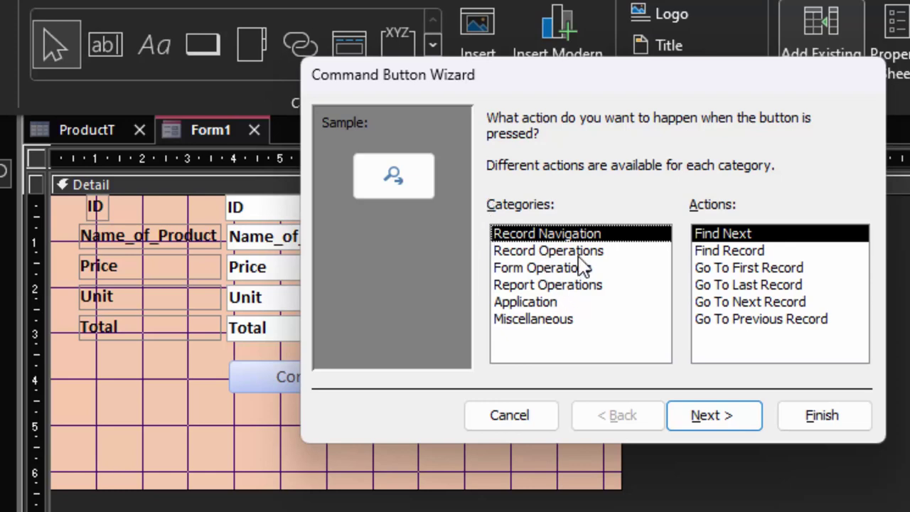
pyautogui.click(752, 307)
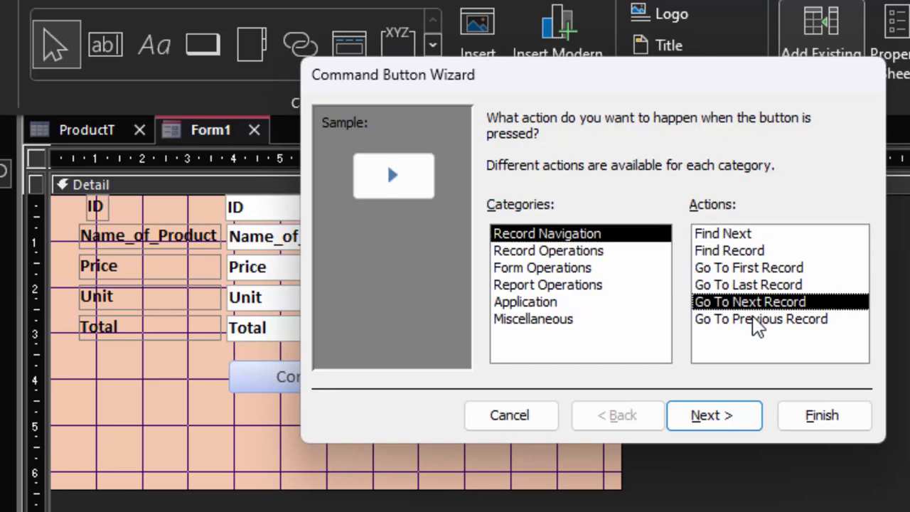
pyautogui.click(735, 420)
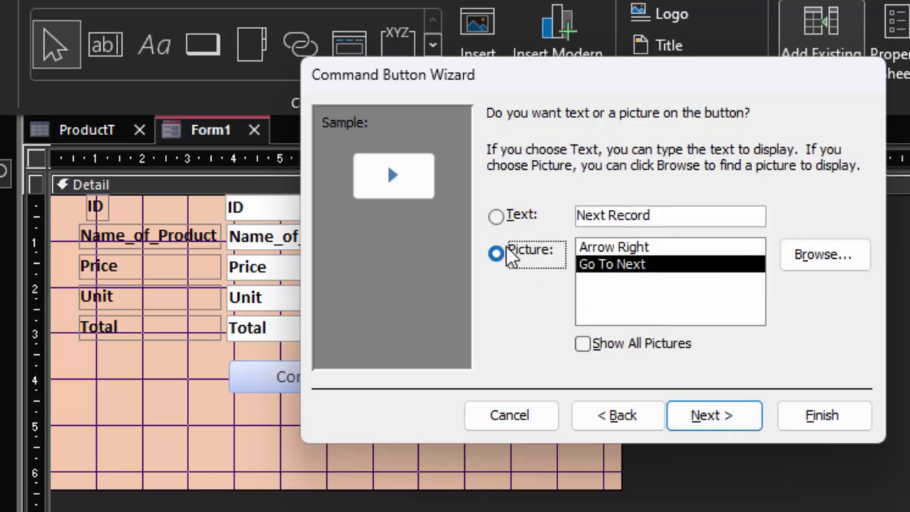
pyautogui.click(496, 216)
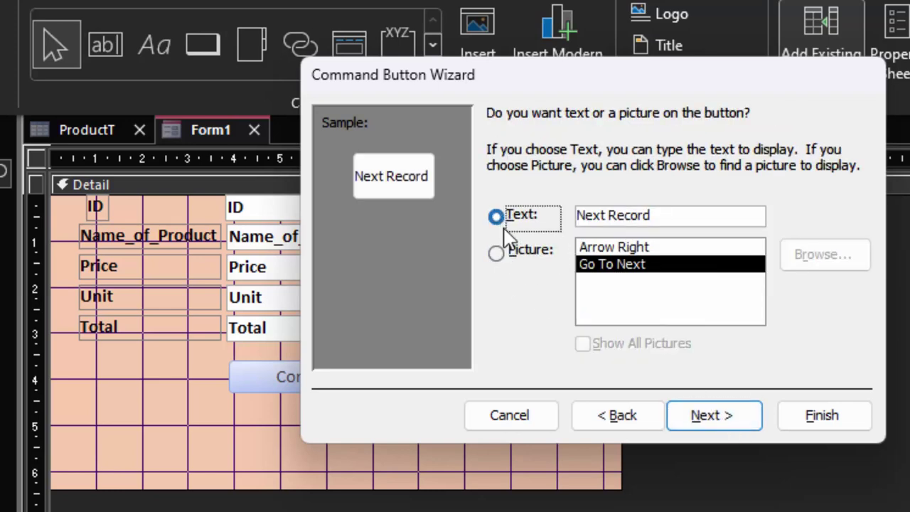
pyautogui.click(737, 425)
pyautogui.click(821, 425)
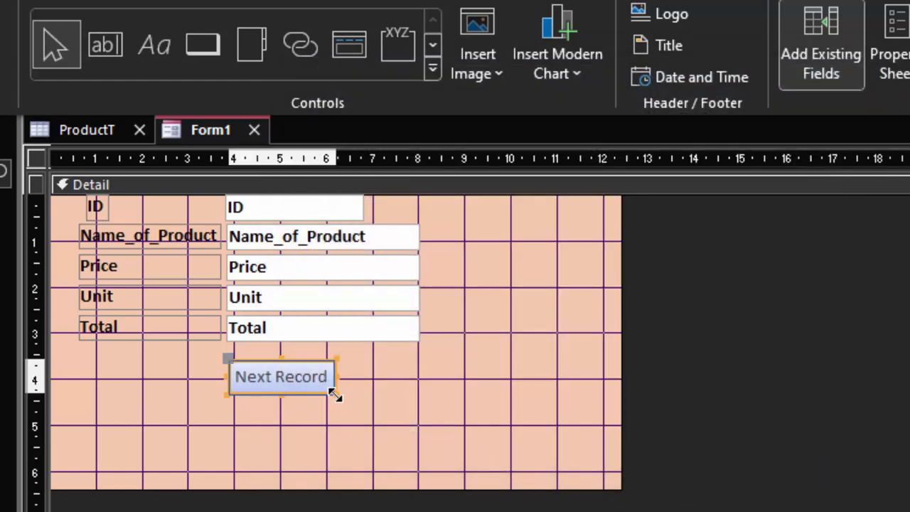
pyautogui.moveTo(335, 396); pyautogui.dragTo(363, 403)
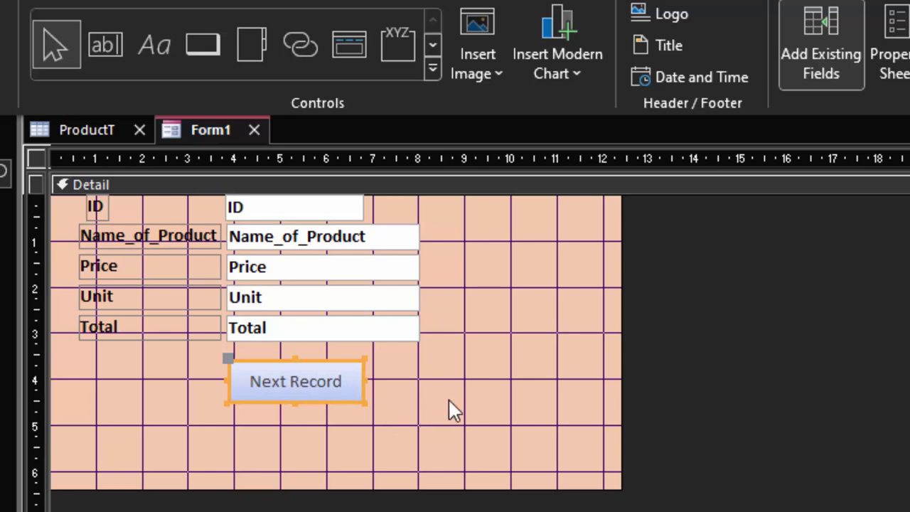
# Add a text-labelled Go To Previous Record button right of Next Record, resized to match
pyautogui.click(208, 50)
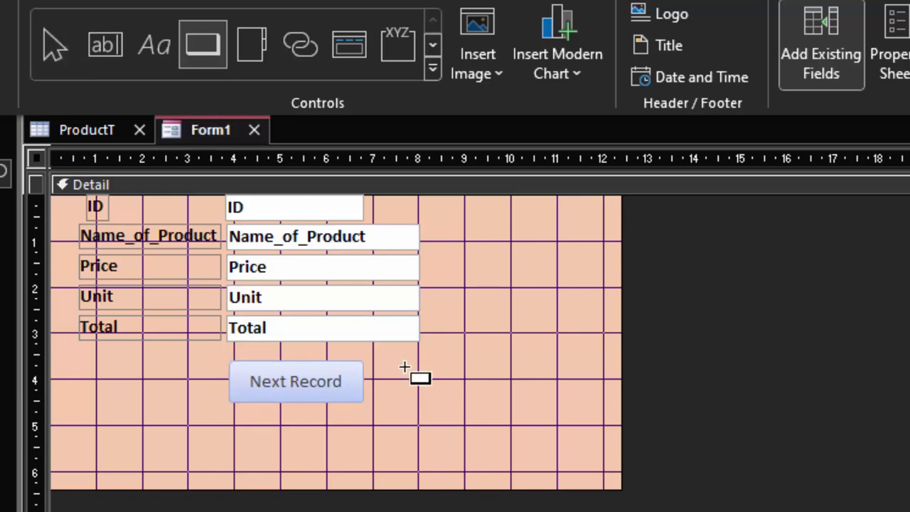
pyautogui.moveTo(404, 369); pyautogui.dragTo(534, 401)
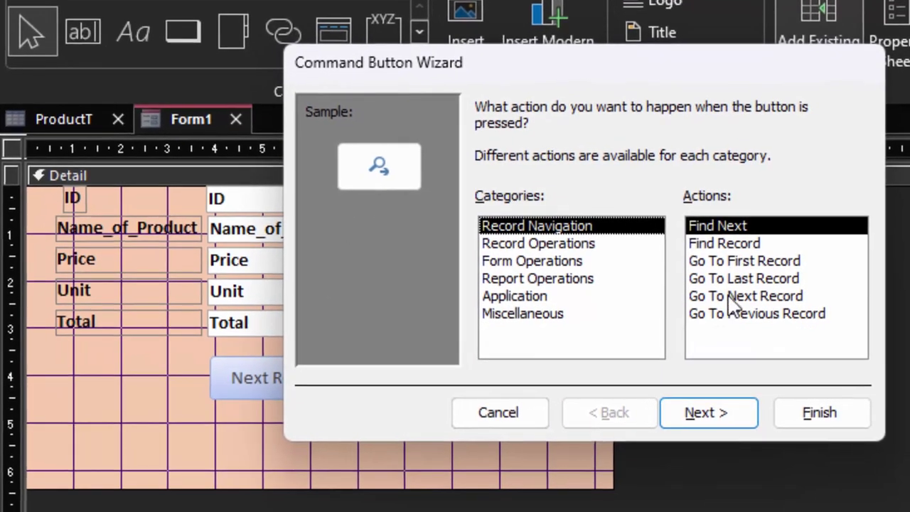
pyautogui.click(748, 317)
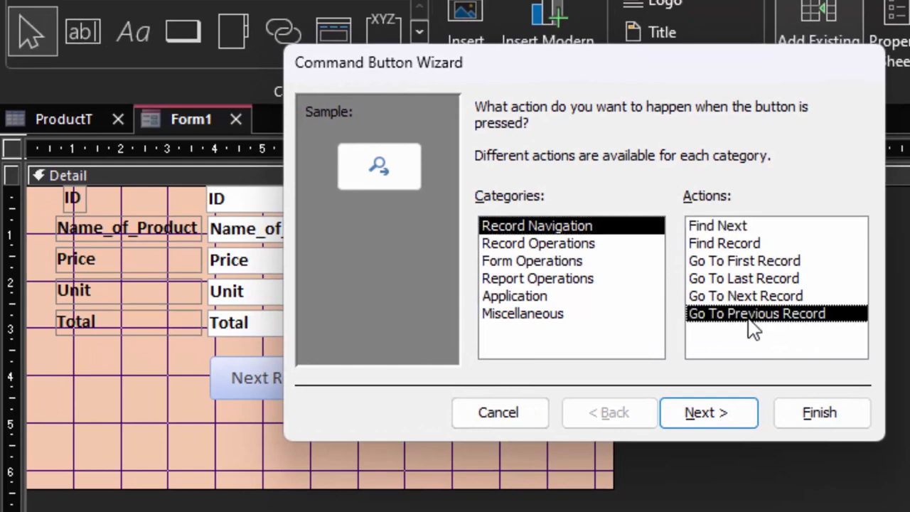
pyautogui.click(718, 419)
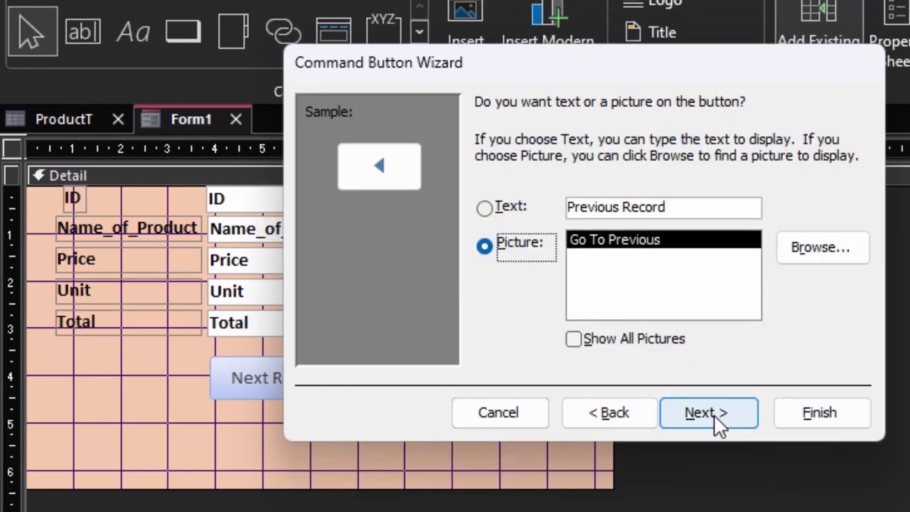
pyautogui.click(496, 205)
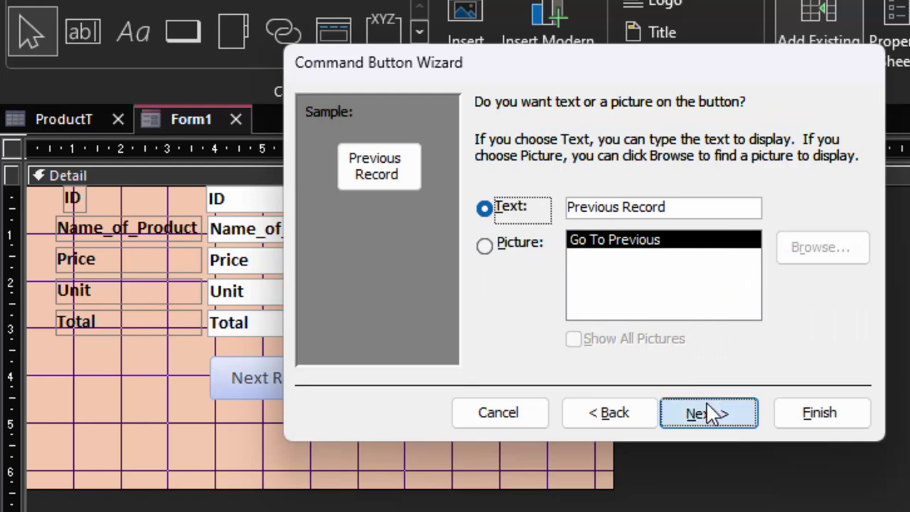
pyautogui.click(701, 412)
pyautogui.click(824, 416)
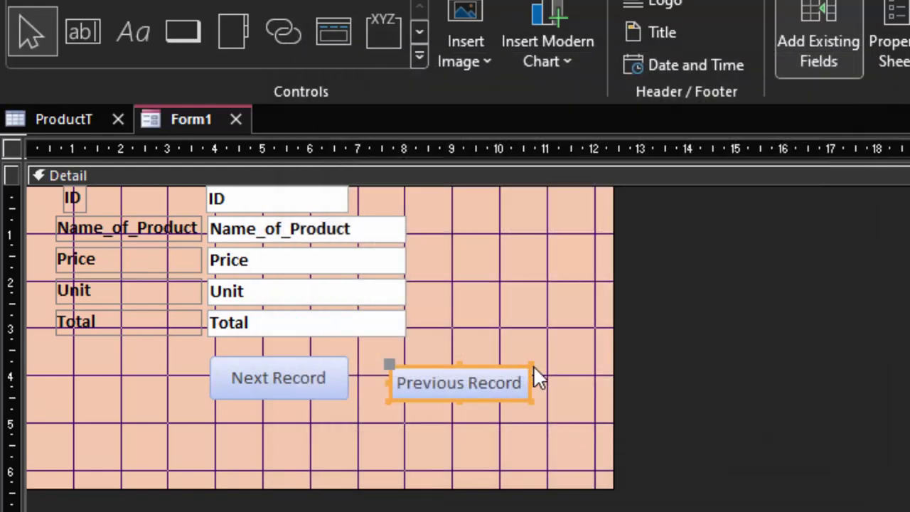
pyautogui.moveTo(533, 366); pyautogui.dragTo(539, 355)
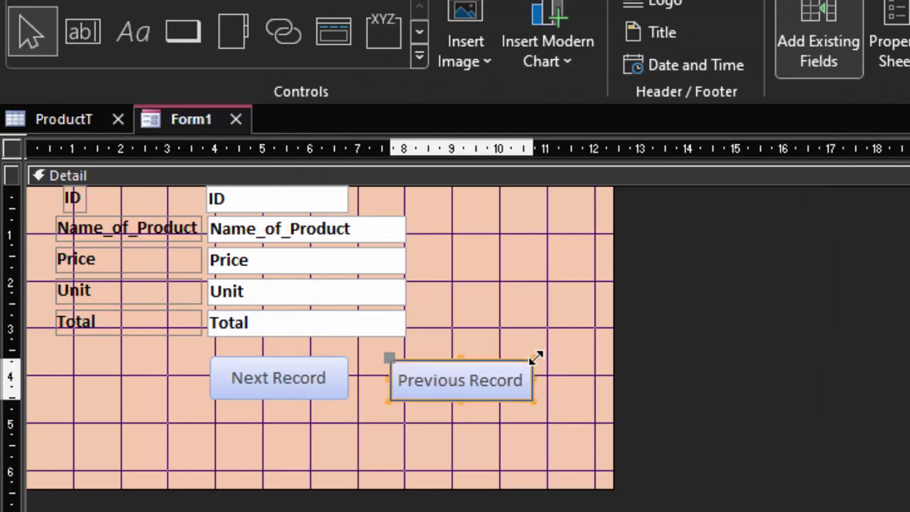
pyautogui.click(500, 426)
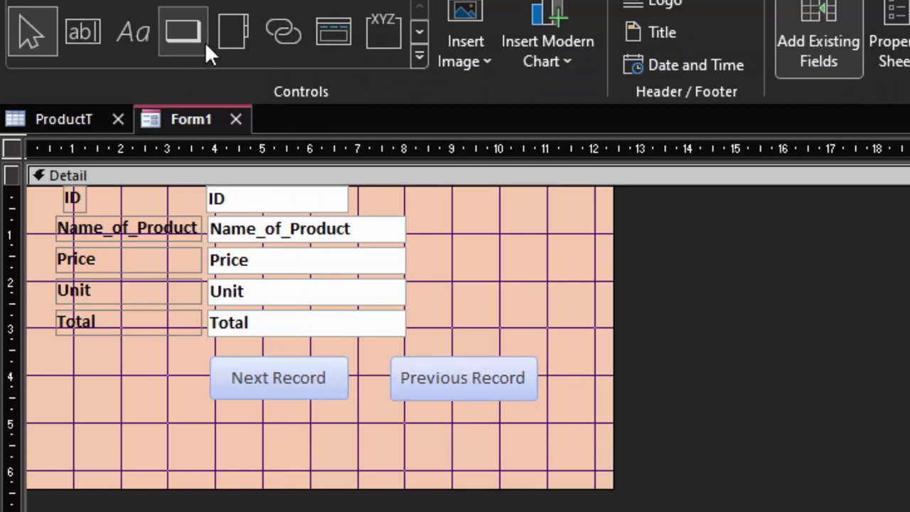
# Create a text-labelled Add New Record button to the left of Next Record
pyautogui.click(182, 31)
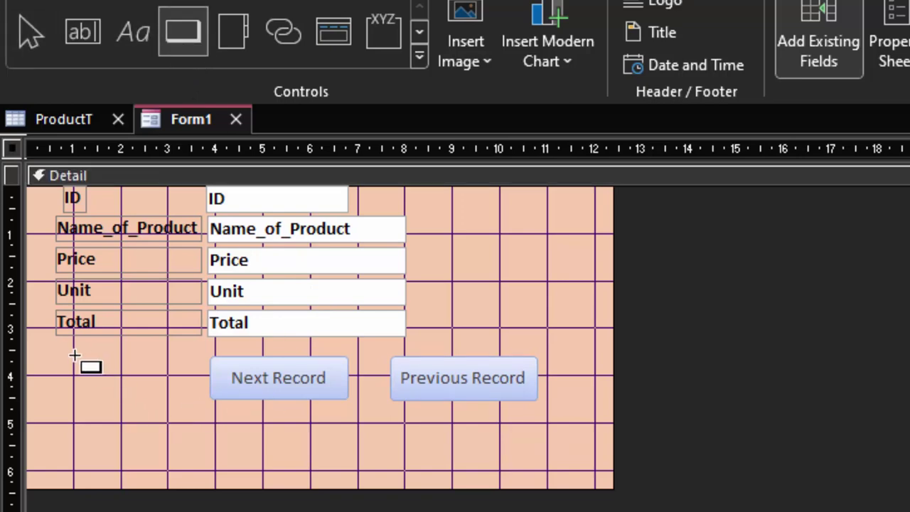
pyautogui.moveTo(55, 352); pyautogui.dragTo(177, 393)
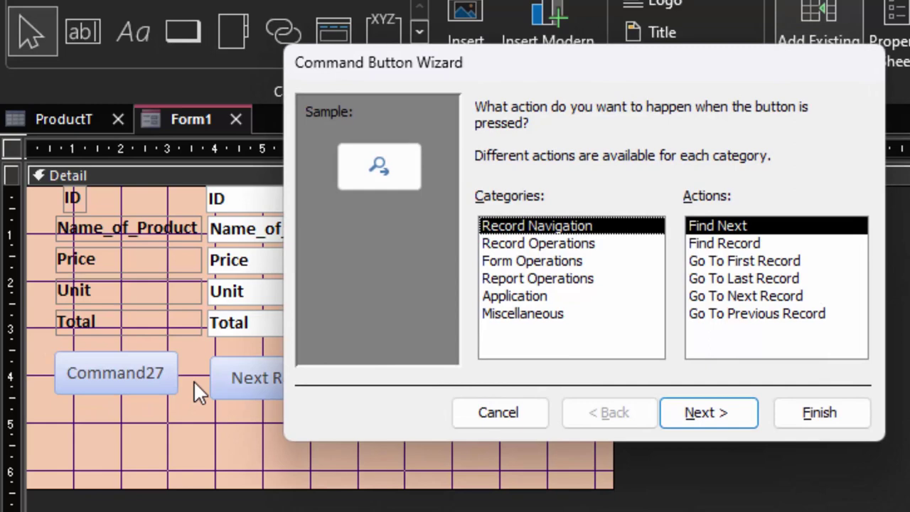
pyautogui.click(570, 249)
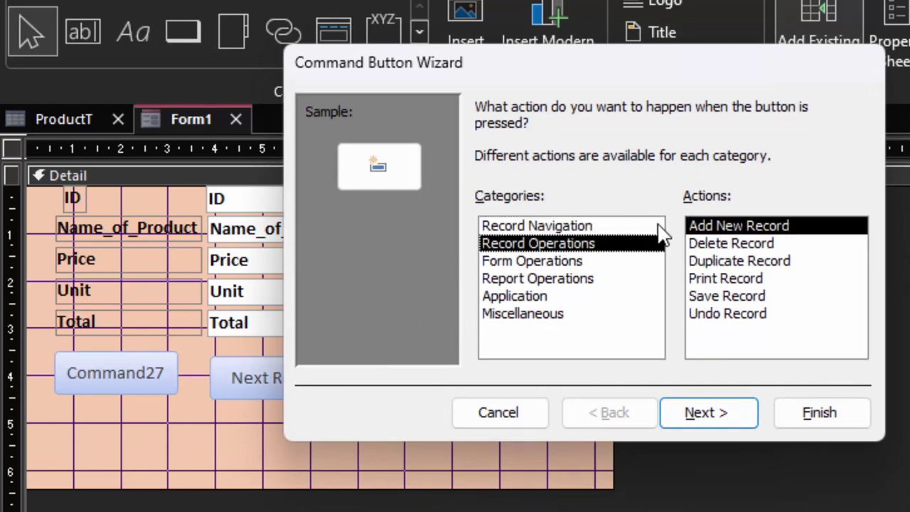
pyautogui.click(721, 416)
pyautogui.click(498, 207)
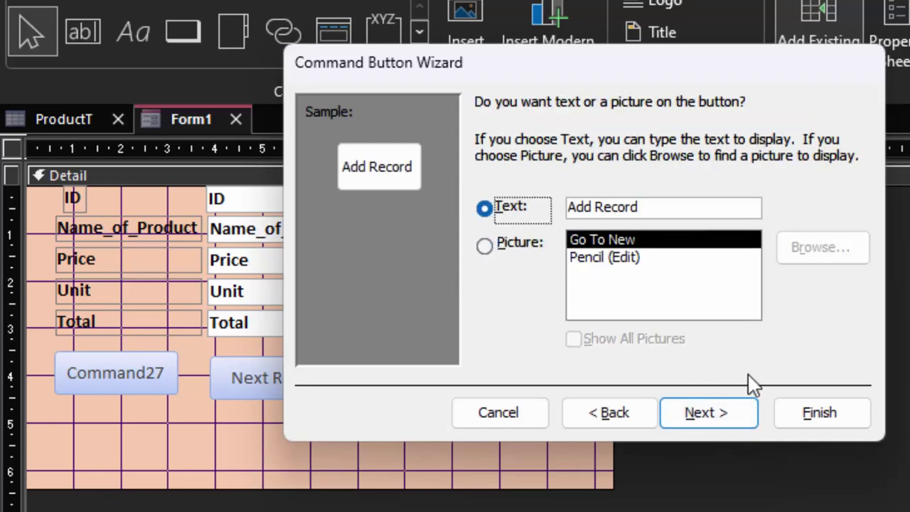
pyautogui.click(700, 414)
pyautogui.click(806, 412)
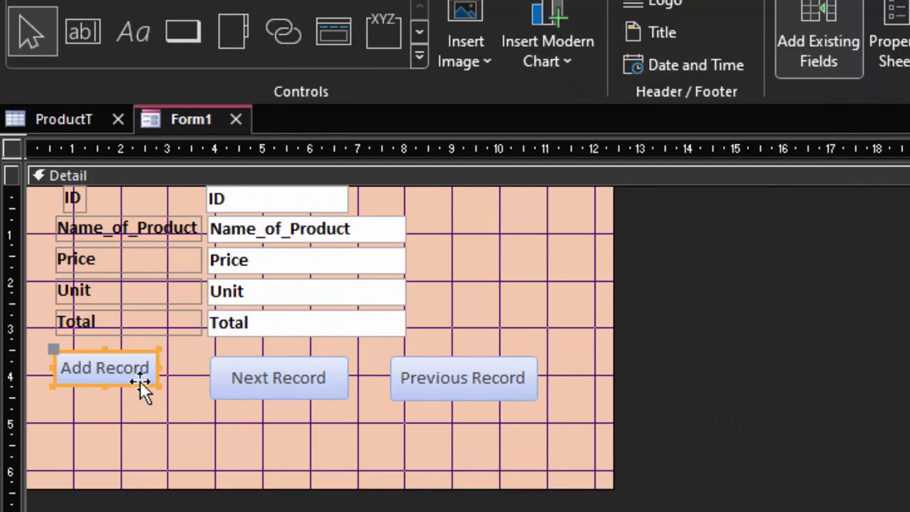
# Resize and align Add Record with Next Record, then widen and lengthen the Detail section
pyautogui.moveTo(155, 382); pyautogui.dragTo(165, 395)
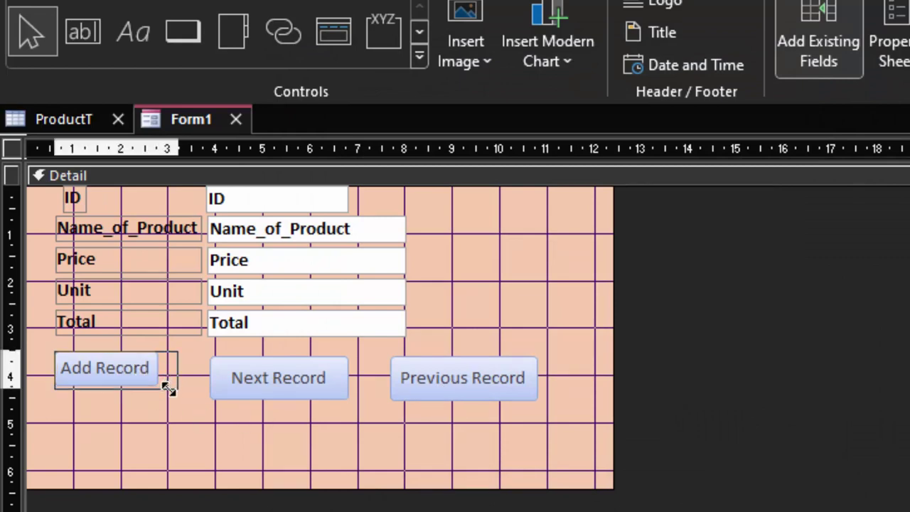
pyautogui.click(172, 425)
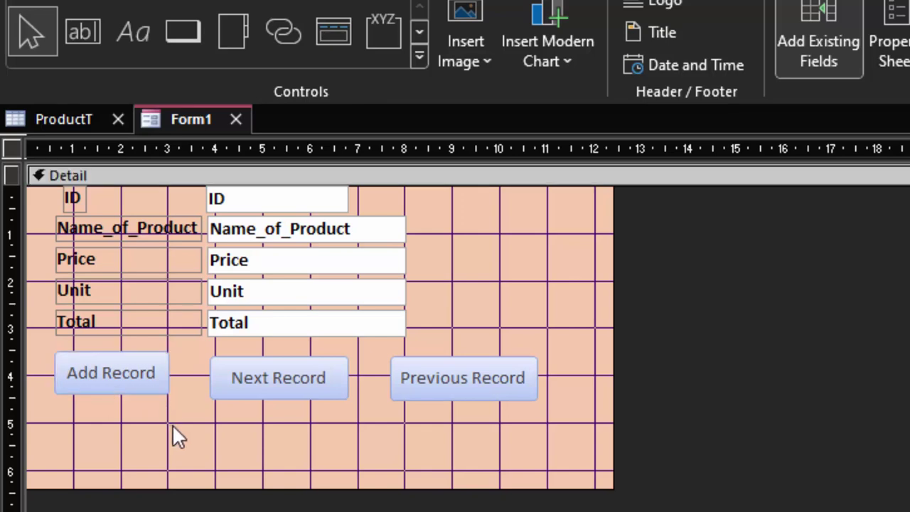
pyautogui.moveTo(145, 368); pyautogui.dragTo(162, 378)
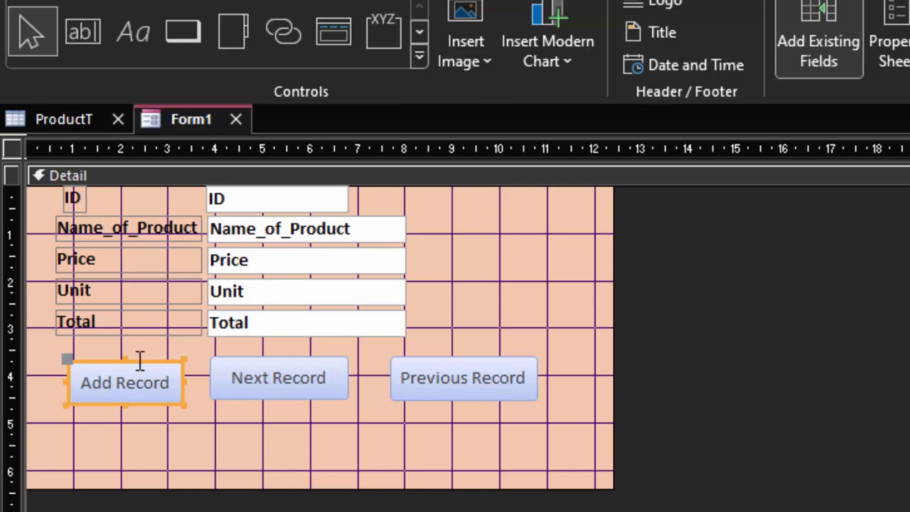
pyautogui.moveTo(138, 365); pyautogui.dragTo(142, 360)
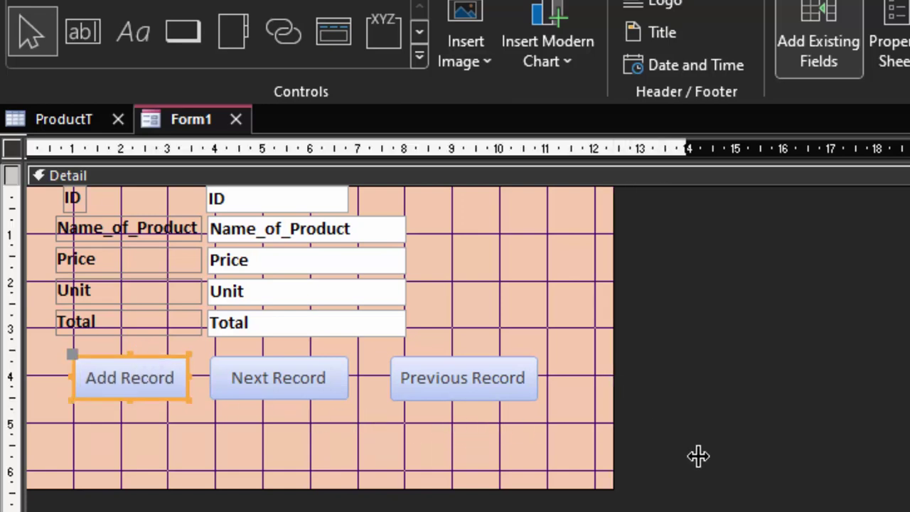
pyautogui.moveTo(614, 383); pyautogui.dragTo(699, 455)
pyautogui.moveTo(298, 488); pyautogui.dragTo(298, 510)
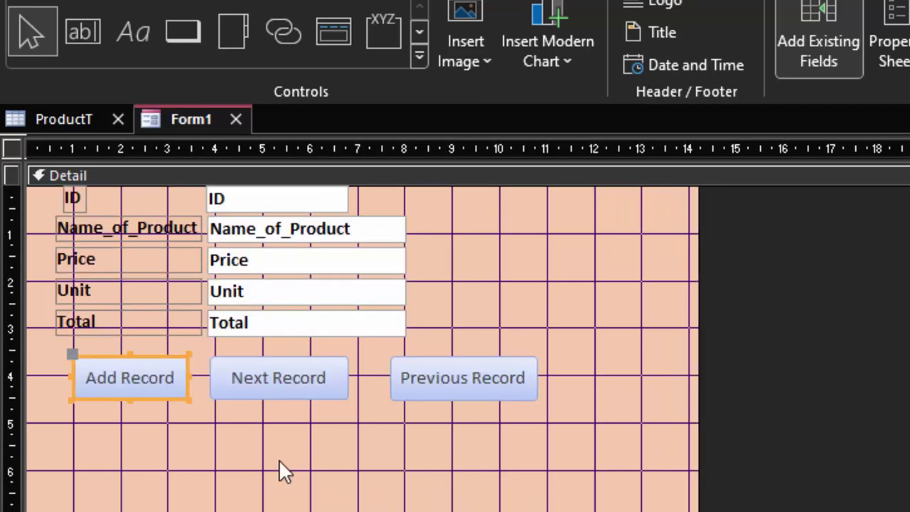
# Add a slightly enlarged, text-labelled Delete Record button beneath Add Record
pyautogui.click(183, 40)
pyautogui.moveTo(86, 424); pyautogui.dragTo(211, 465)
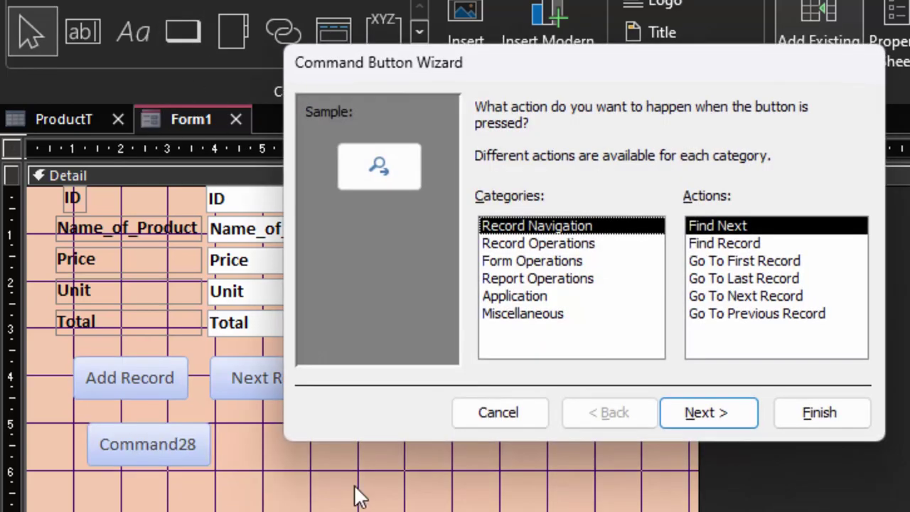
pyautogui.click(514, 247)
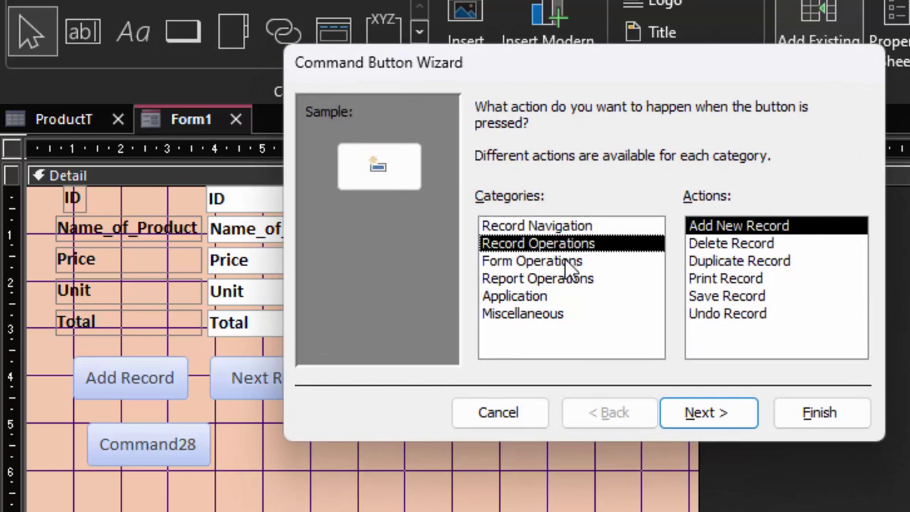
pyautogui.click(752, 243)
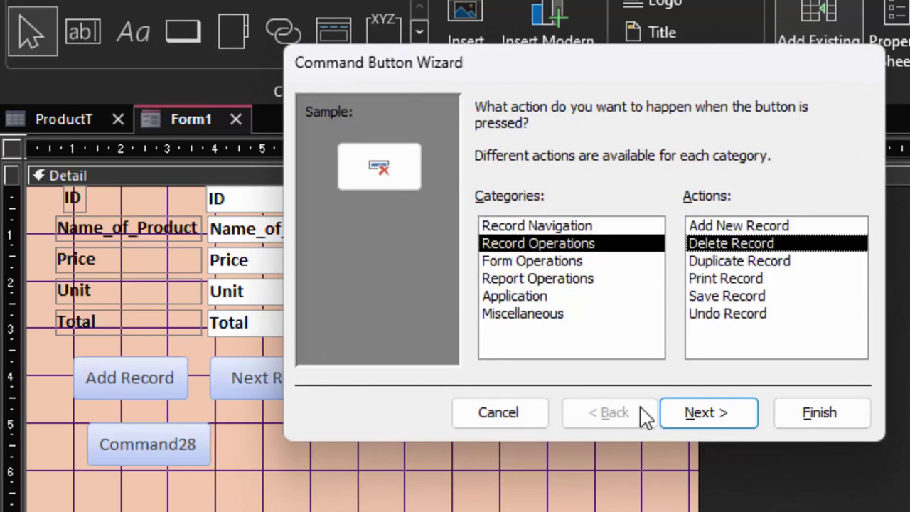
pyautogui.click(703, 426)
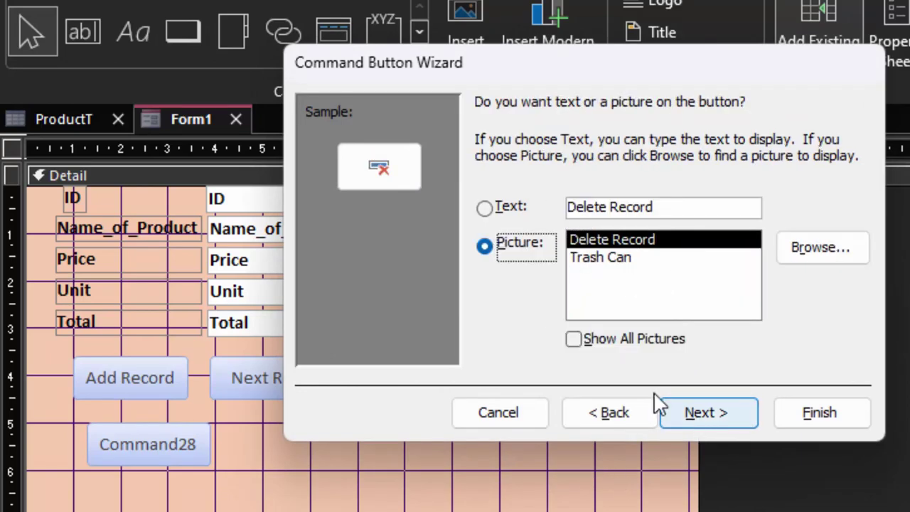
pyautogui.click(513, 206)
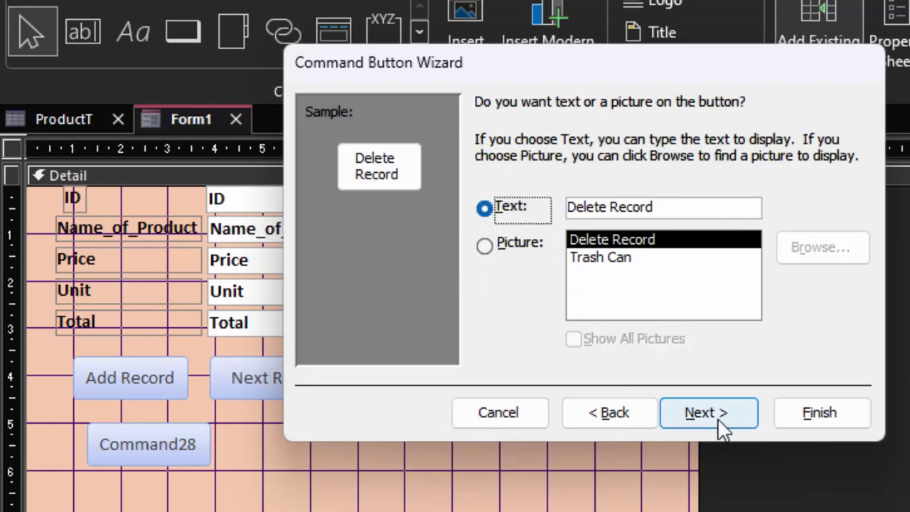
pyautogui.click(713, 419)
pyautogui.click(864, 425)
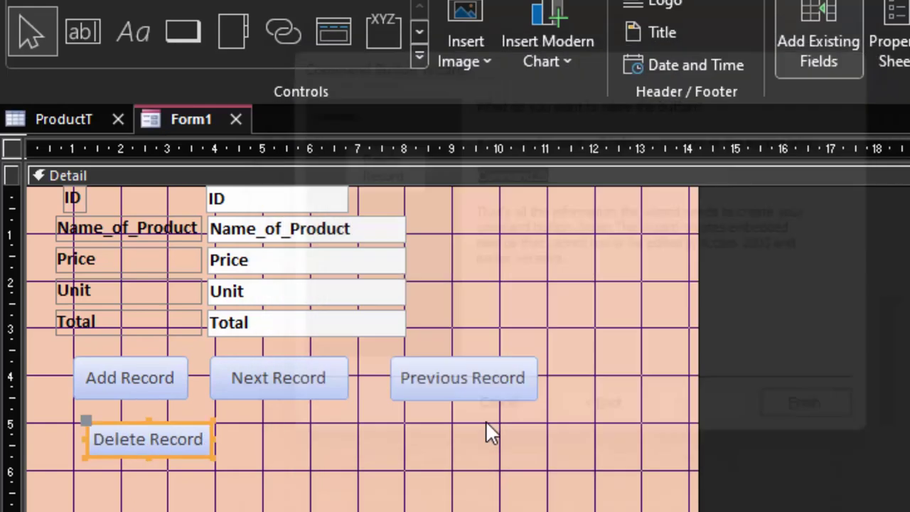
pyautogui.moveTo(214, 455); pyautogui.dragTo(217, 465)
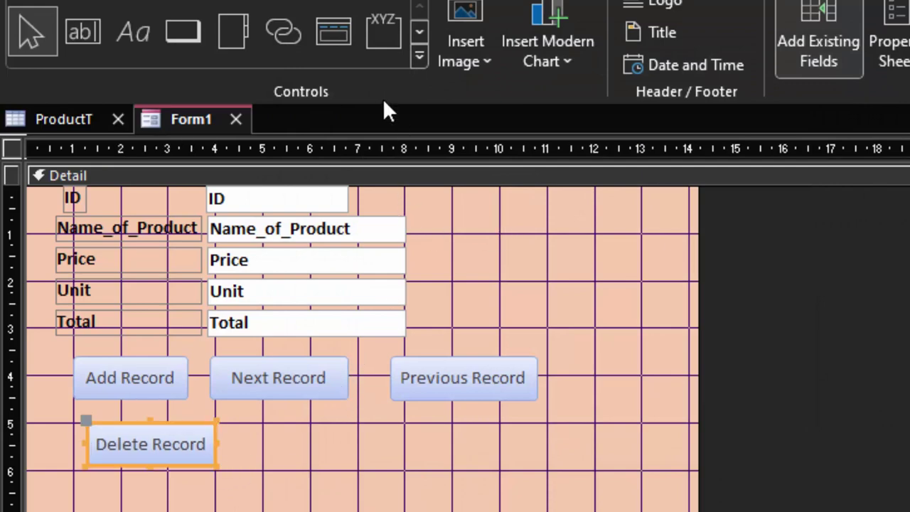
# Create a text-labelled Quit App button using Application > Quit Application beside Delete Record
pyautogui.click(174, 26)
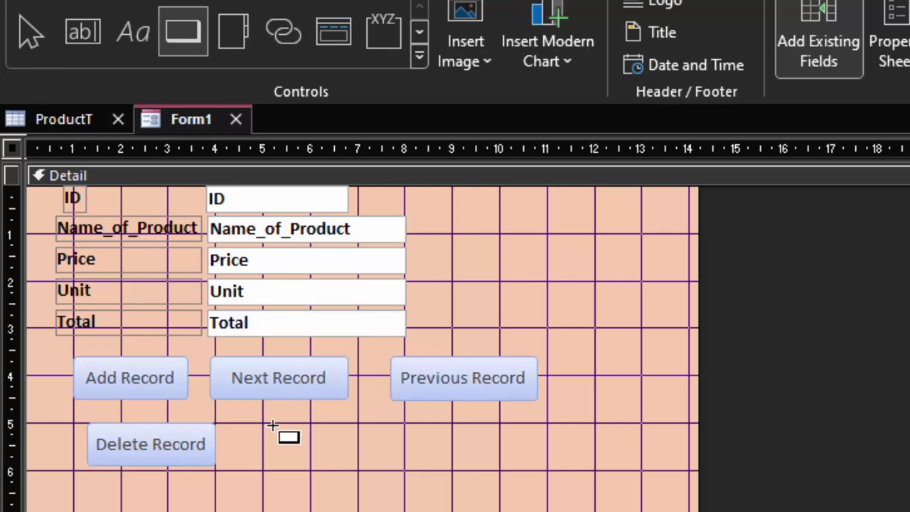
pyautogui.moveTo(268, 427)
pyautogui.mouseDown()
pyautogui.moveTo(367, 470)
pyautogui.moveTo(406, 469)
pyautogui.mouseUp()
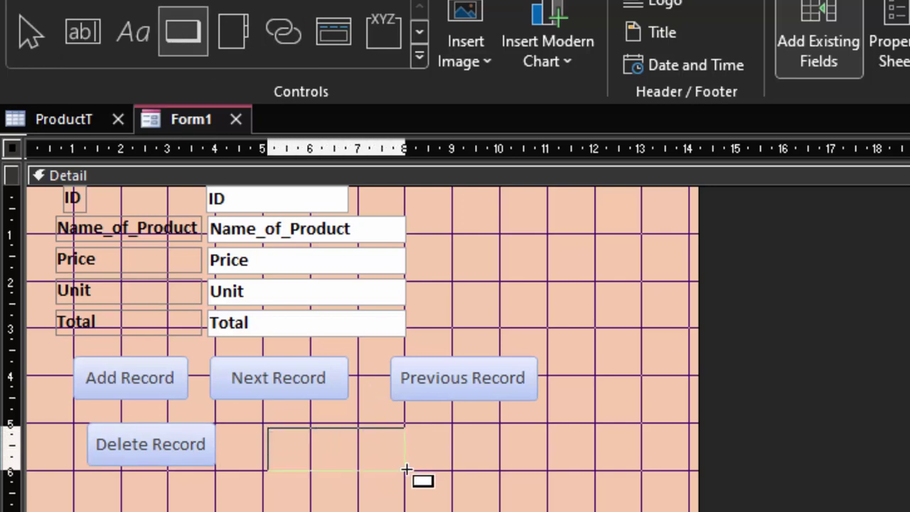
pyautogui.moveTo(406, 469); pyautogui.dragTo(410, 471)
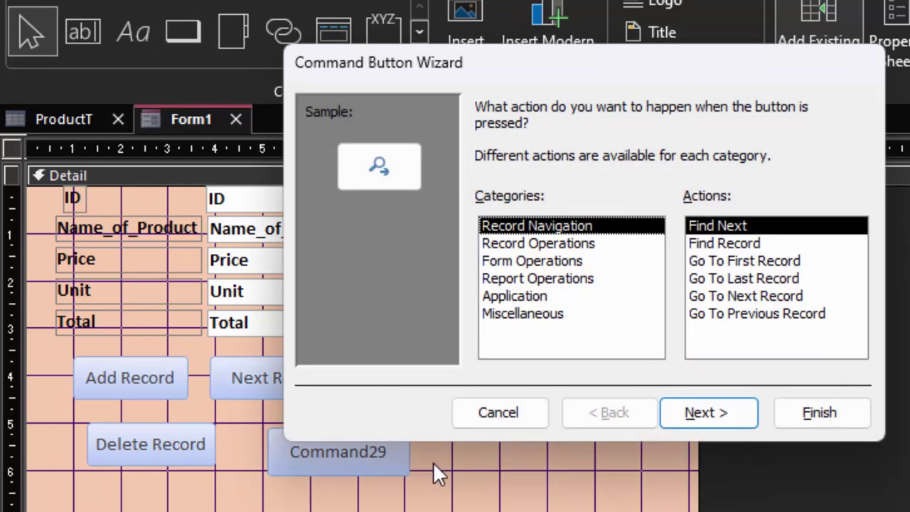
pyautogui.click(519, 296)
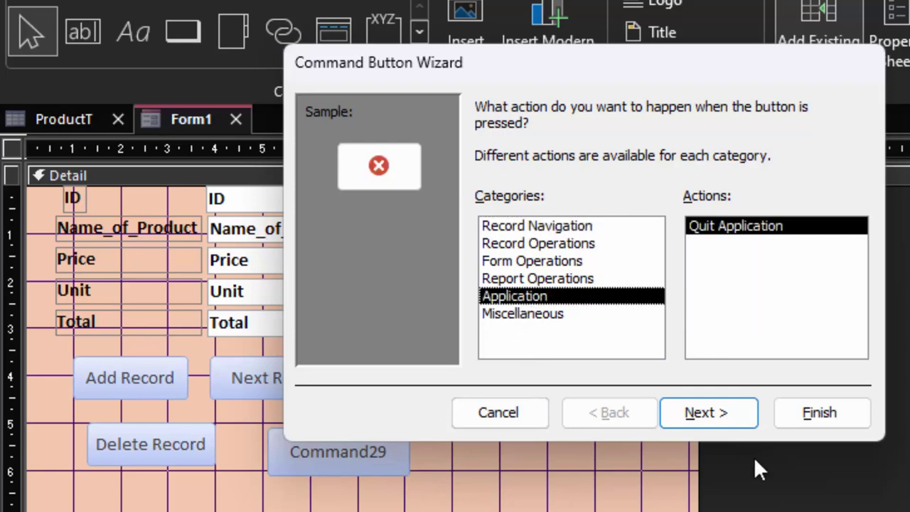
pyautogui.click(704, 414)
pyautogui.click(495, 212)
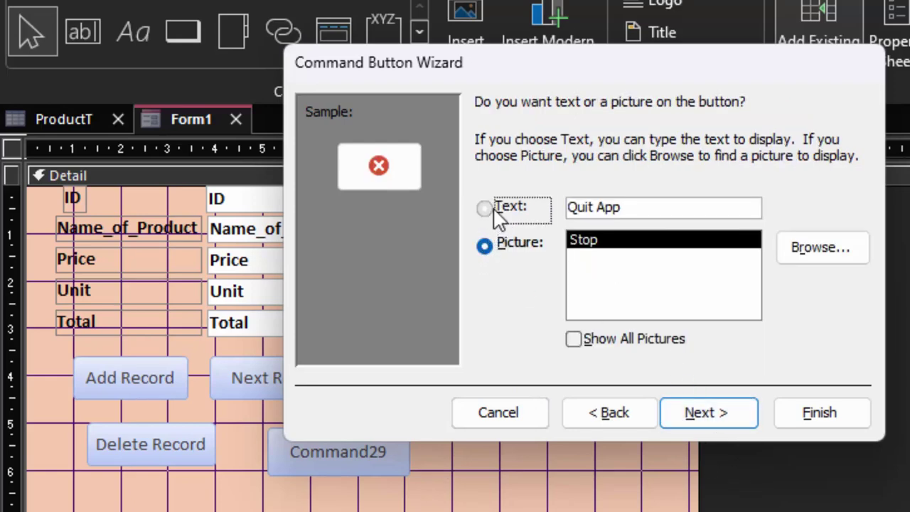
pyautogui.click(727, 415)
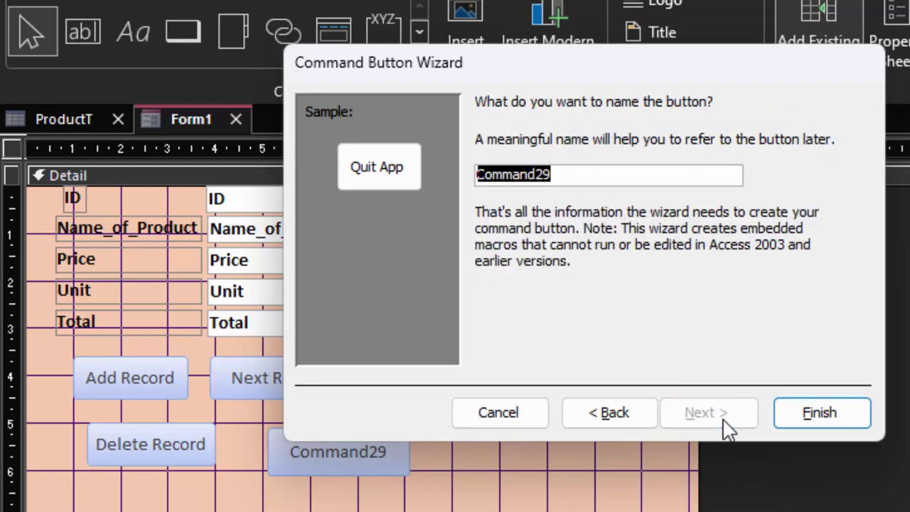
pyautogui.click(810, 420)
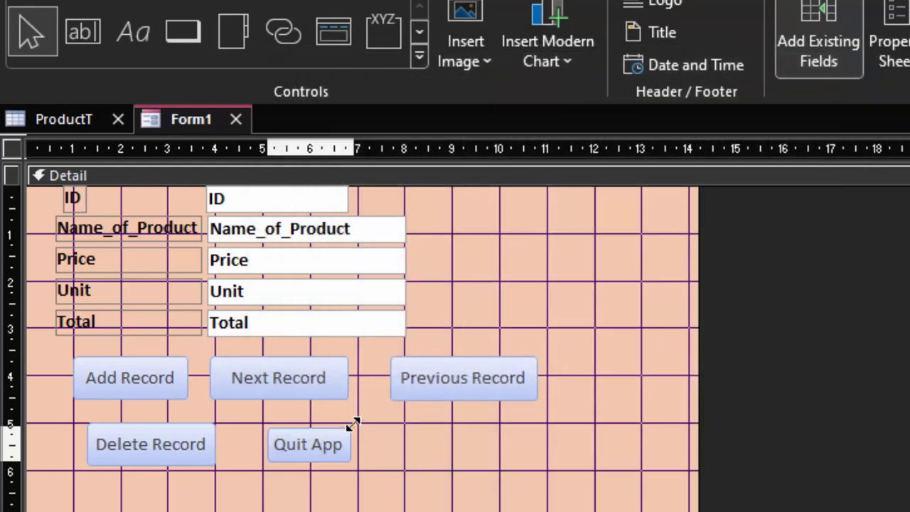
# Enlarge the Quit App button, then view the form in Form View with F5
pyautogui.moveTo(352, 426); pyautogui.dragTo(365, 420)
pyautogui.moveTo(366, 462); pyautogui.dragTo(369, 462)
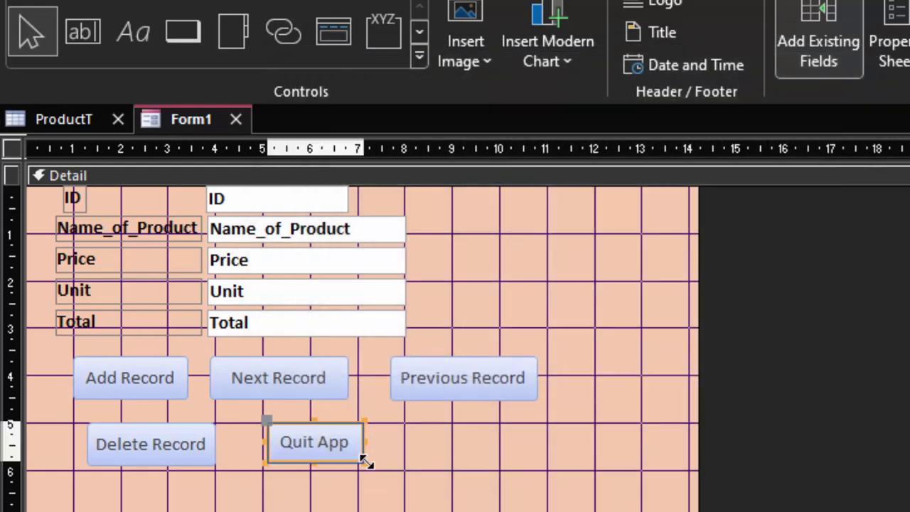
pyautogui.click(547, 469)
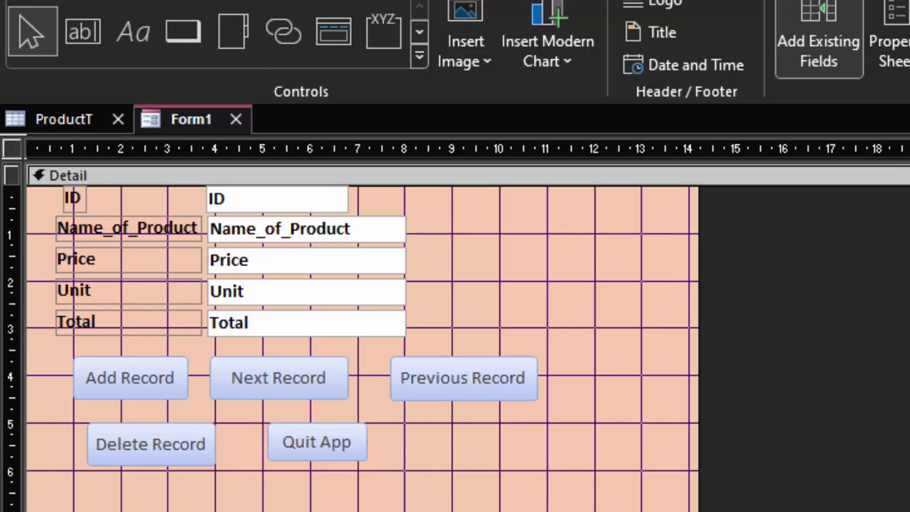
pyautogui.press('F5')
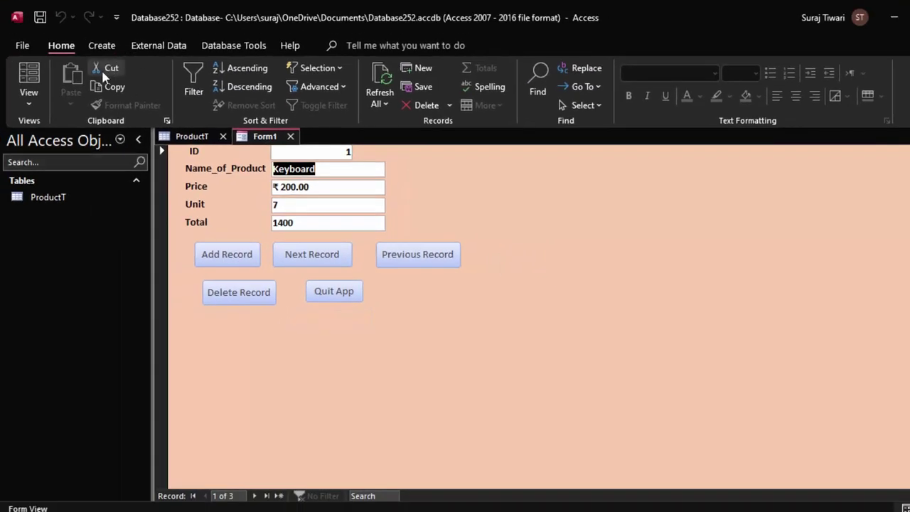
# Return Form1 to Design View and set the whole form's Pop Up property to Yes
pyautogui.click(29, 105)
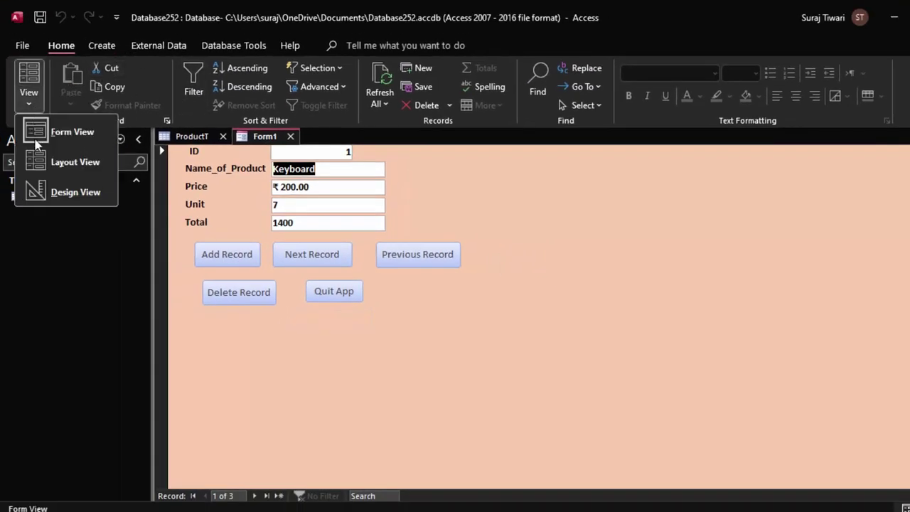
pyautogui.click(61, 189)
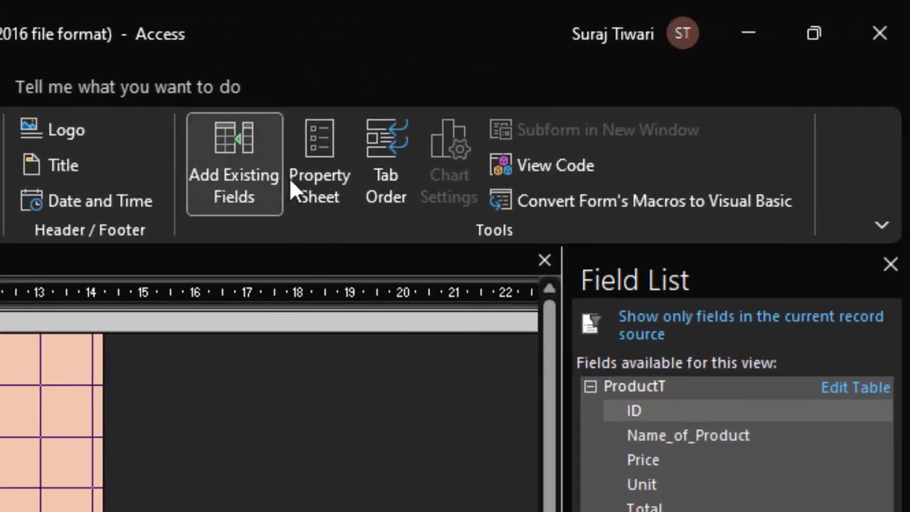
pyautogui.click(309, 154)
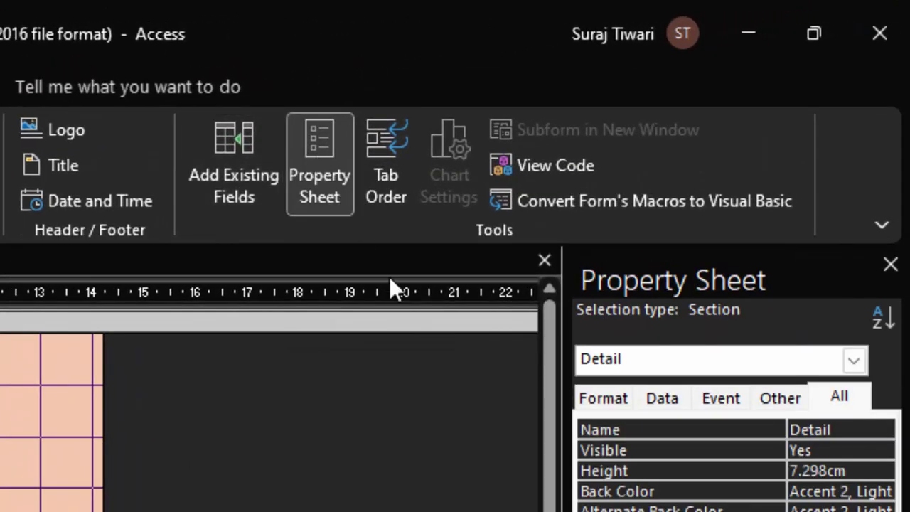
pyautogui.click(853, 362)
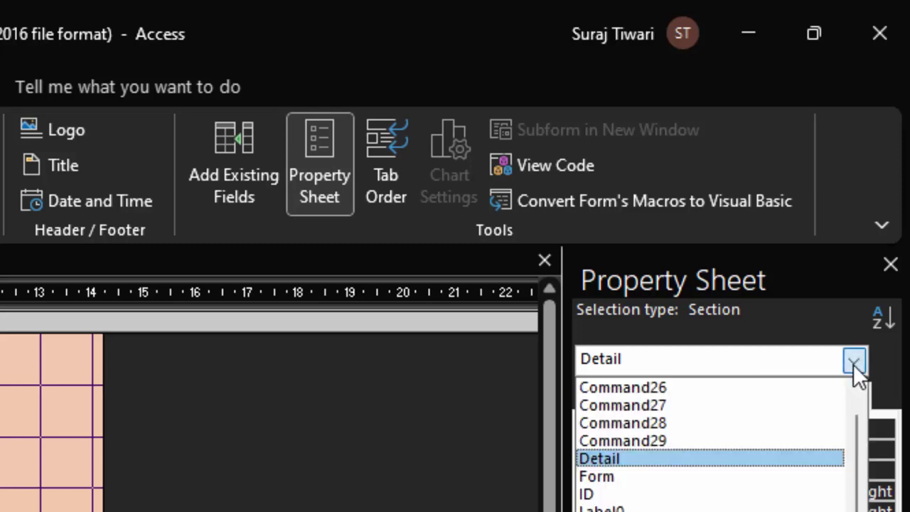
pyautogui.click(679, 475)
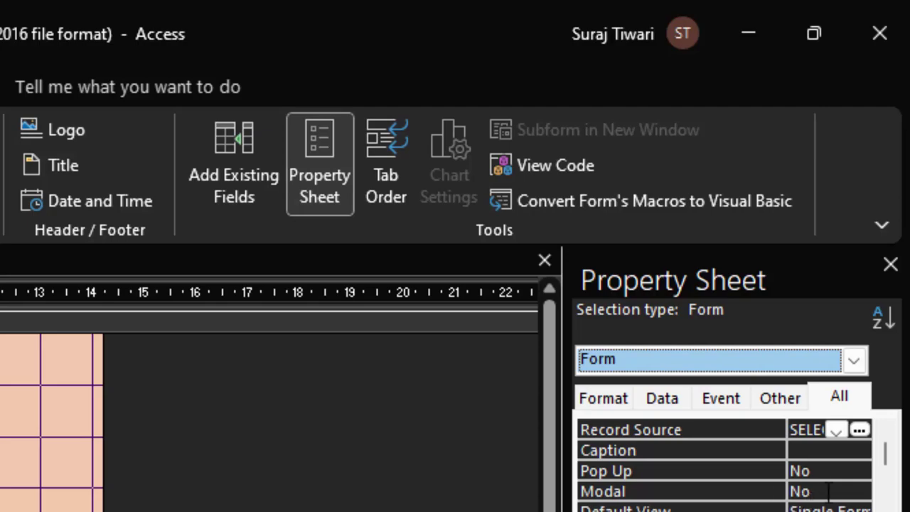
pyautogui.click(835, 471)
pyautogui.click(859, 471)
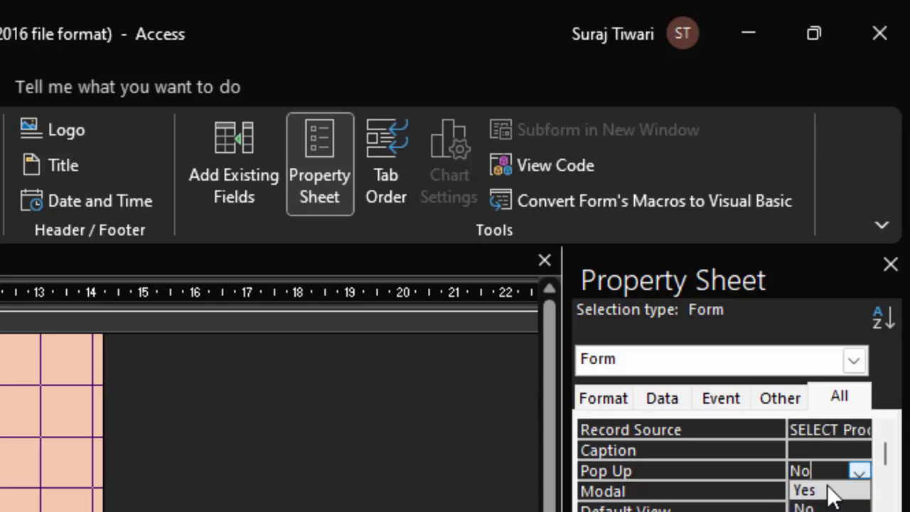
pyautogui.click(829, 491)
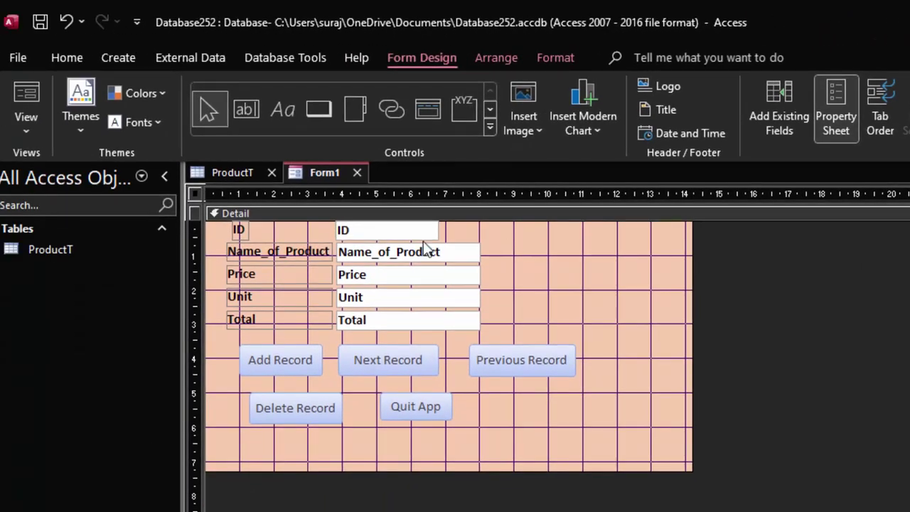
# Run the pop-up, browse Mouse, Keyboard and SMPS records, add a blank record, then Quit App
pyautogui.click(23, 93)
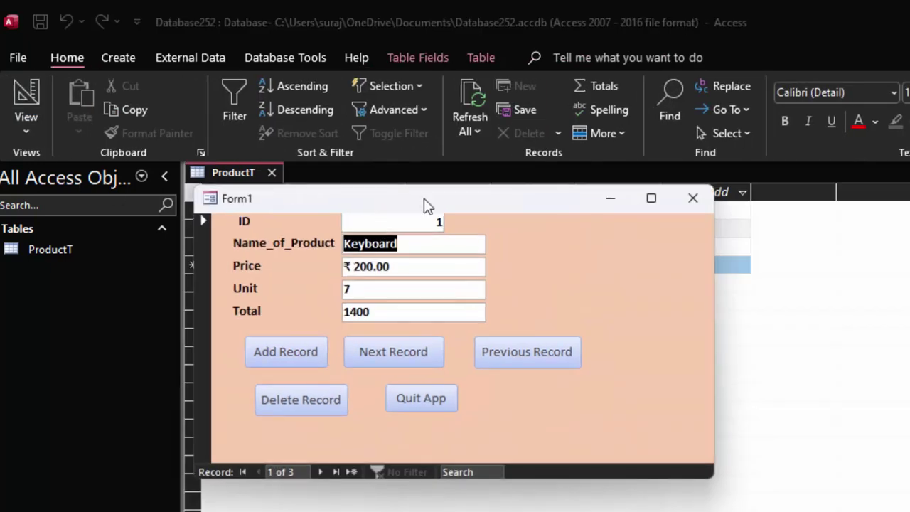
pyautogui.moveTo(469, 212); pyautogui.dragTo(533, 181)
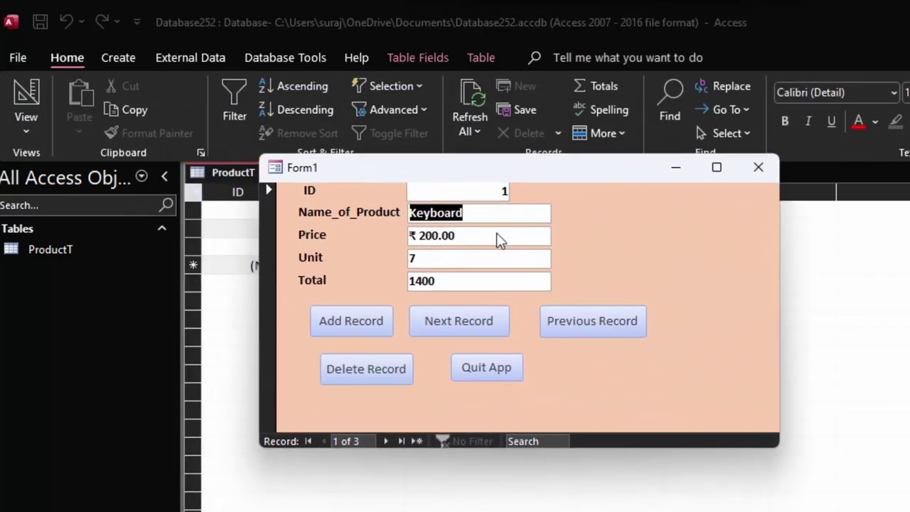
pyautogui.click(484, 329)
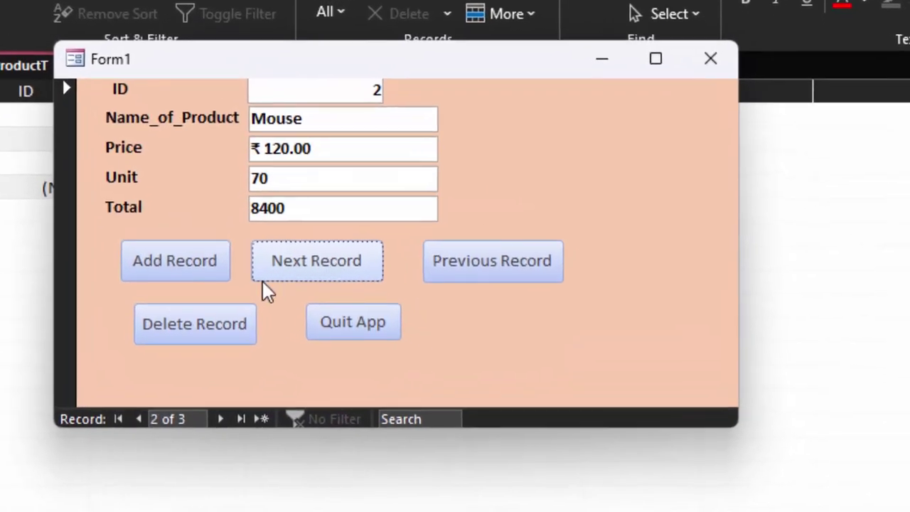
pyautogui.click(452, 270)
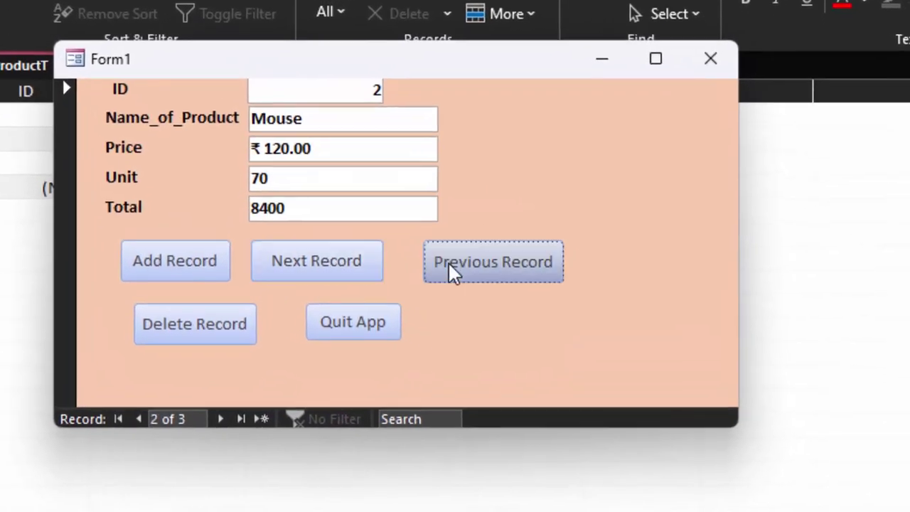
pyautogui.click(335, 277)
pyautogui.click(334, 277)
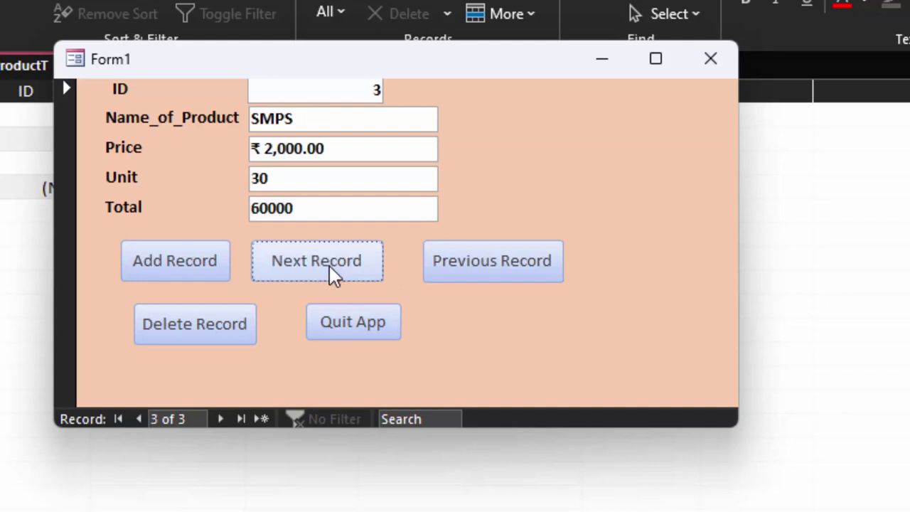
pyautogui.click(170, 264)
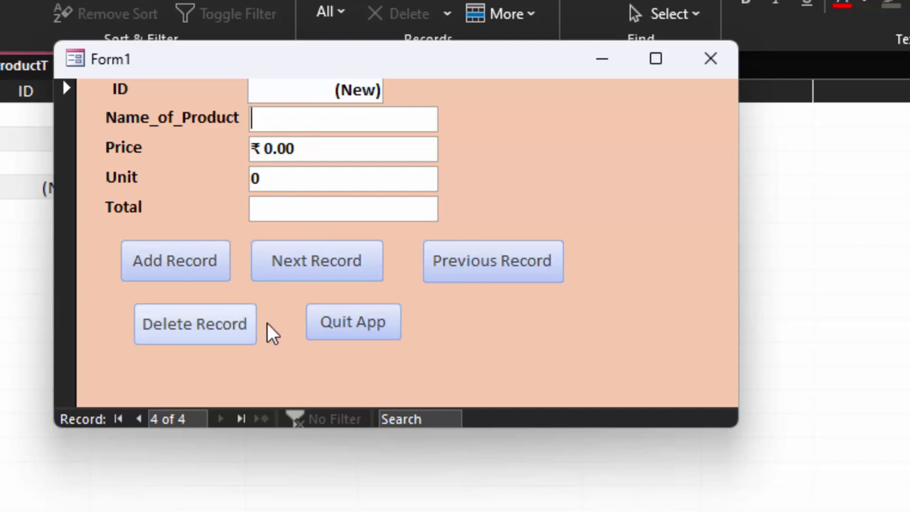
pyautogui.click(320, 334)
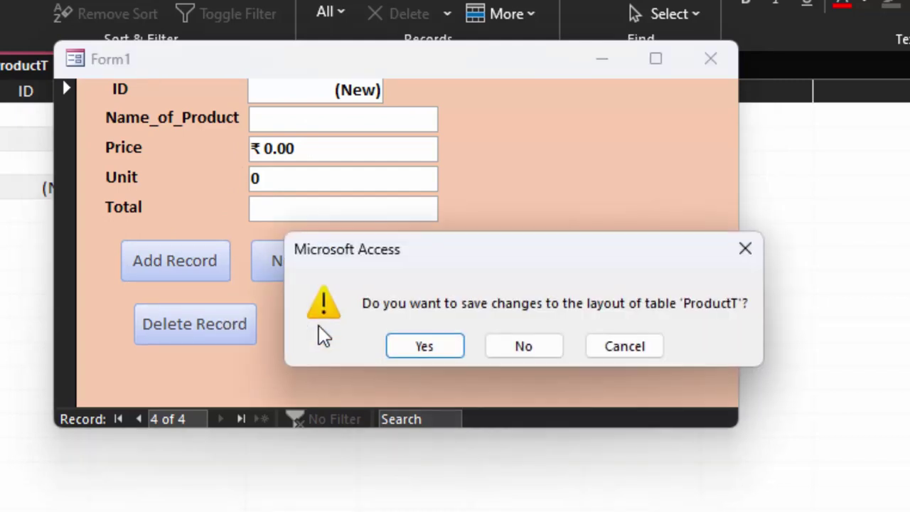
# Accept saving the ProductT table layout and save the form as MarketF
pyautogui.click(415, 348)
pyautogui.click(416, 348)
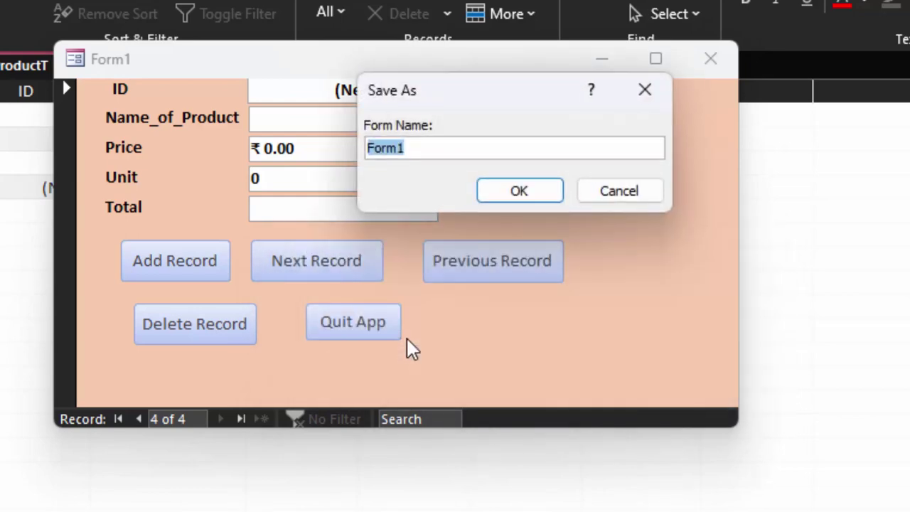
pyautogui.press('BackSpace')
pyautogui.write('MarketF')
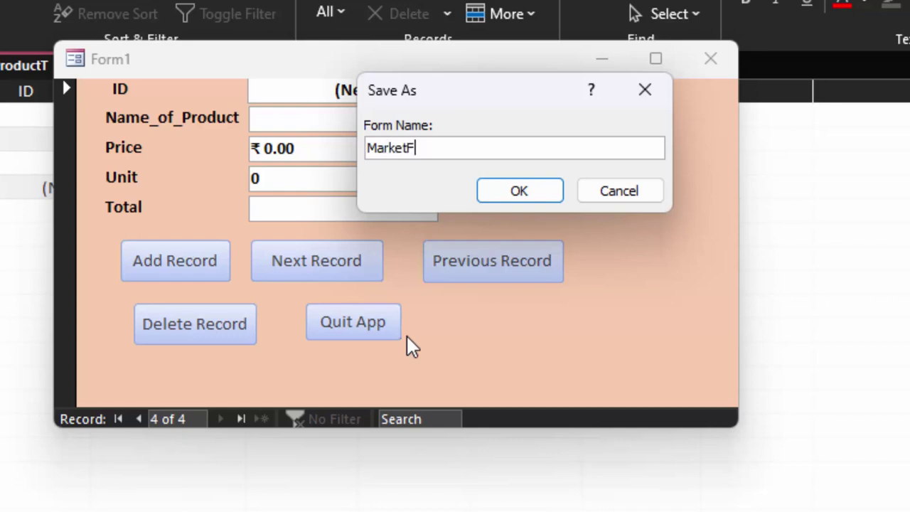
pyautogui.press('Return')
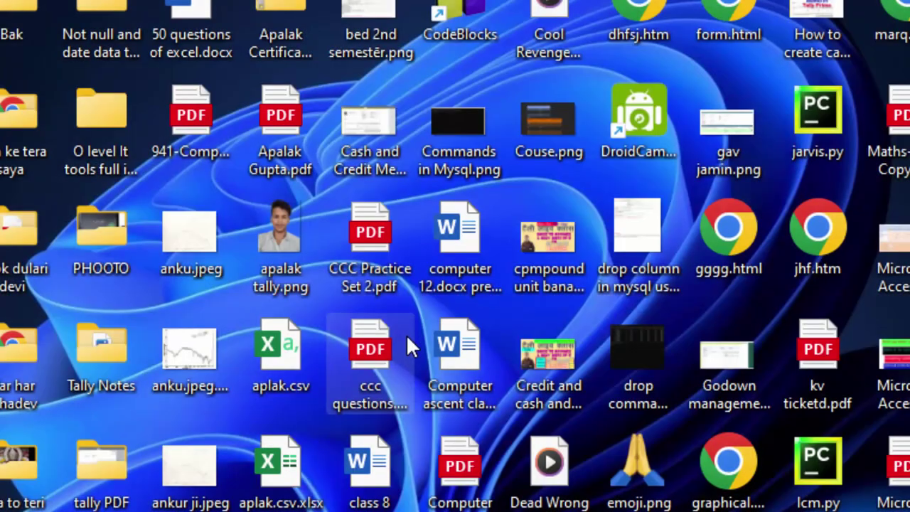